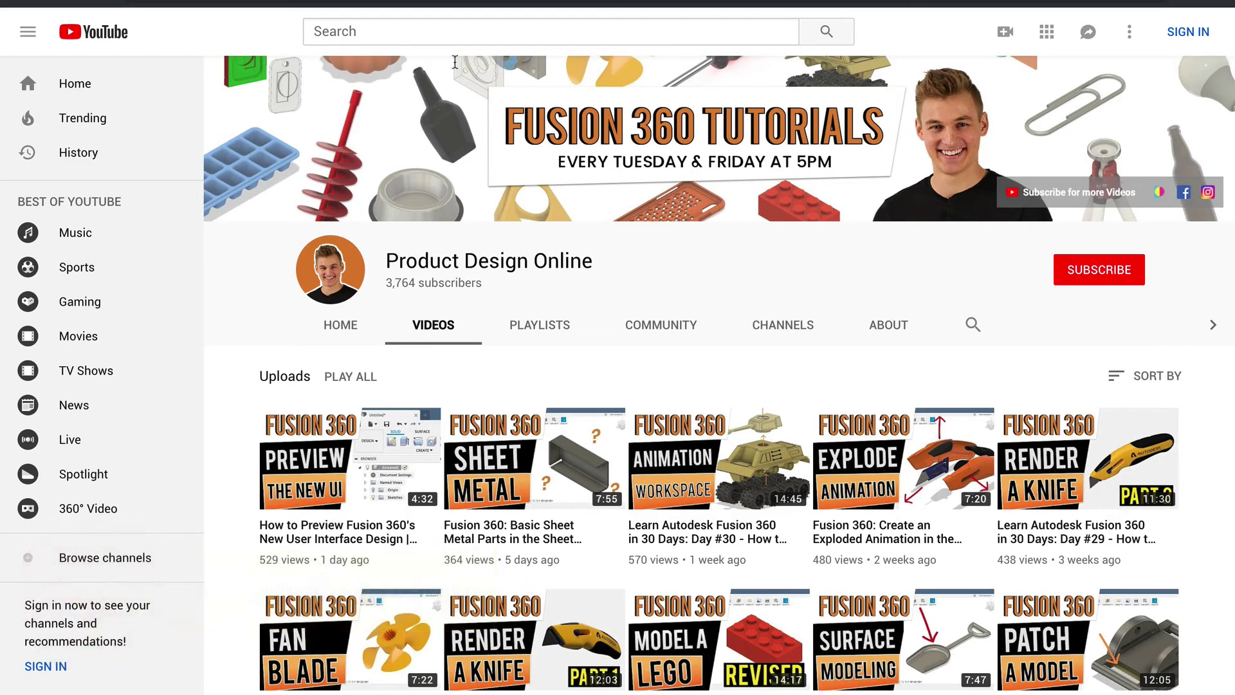
{"action": "scroll", "coordinate": [254, 283], "scroll_direction": "down", "scroll_amount": 9}
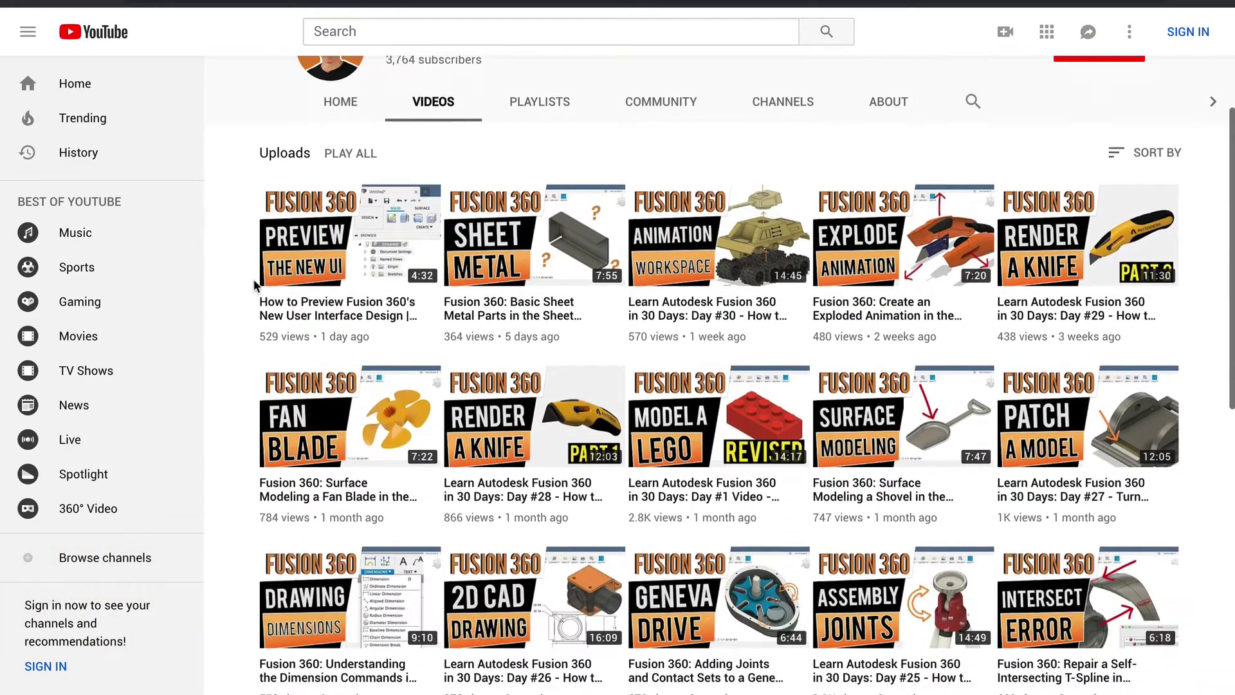
{"action": "scroll", "coordinate": [254, 283], "scroll_direction": "down", "scroll_amount": 12}
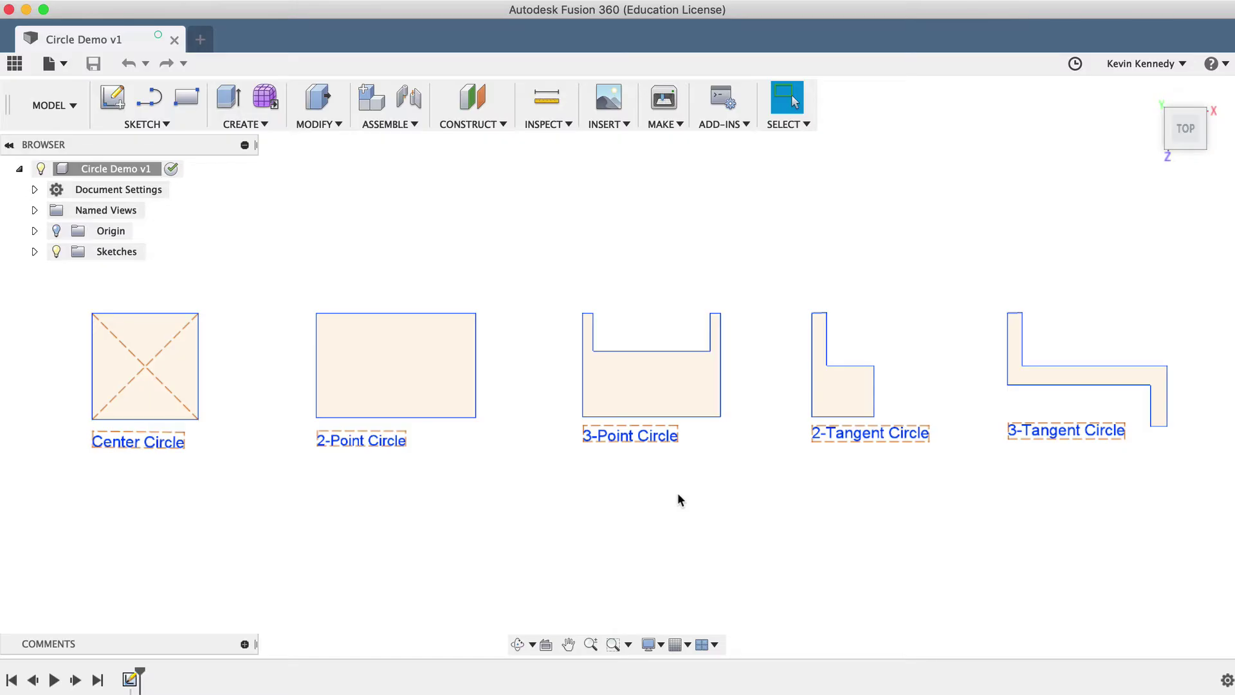
Step: Review the available sketch circle types and the pinning and shortcut options of the 2-Point Circle command
{"action": "left_click", "coordinate": [122, 128]}
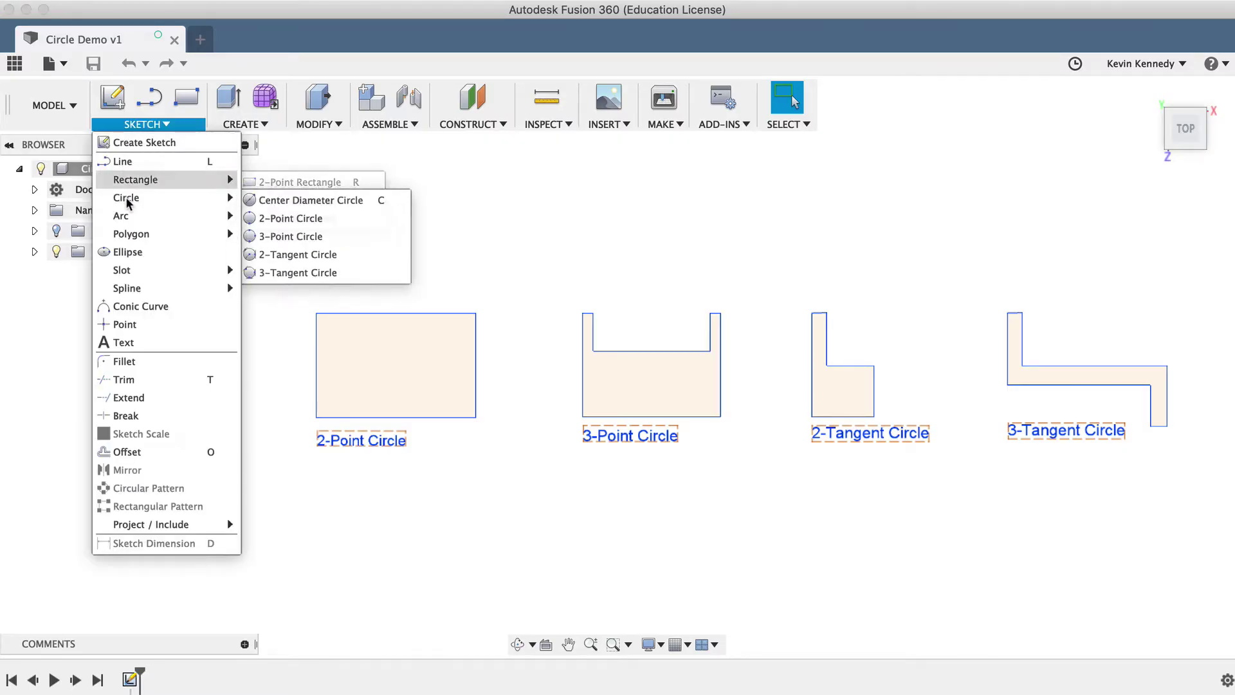
{"action": "mouse_move", "coordinate": [160, 196]}
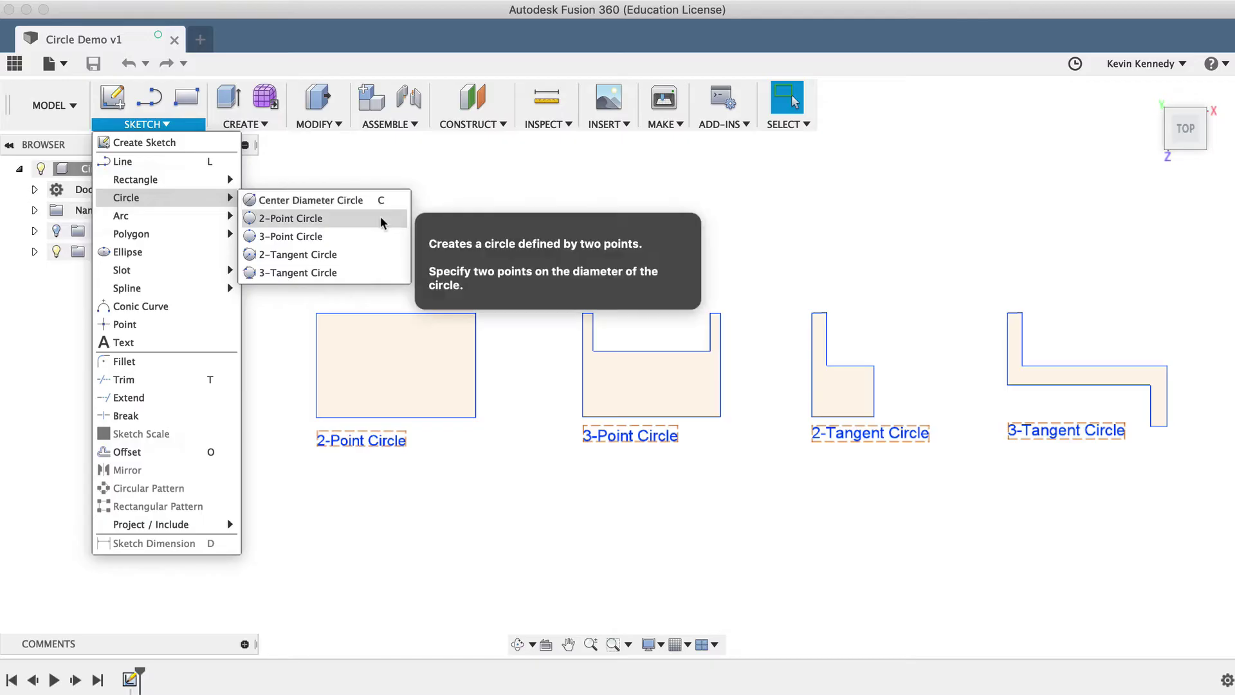
{"action": "left_click", "coordinate": [398, 219]}
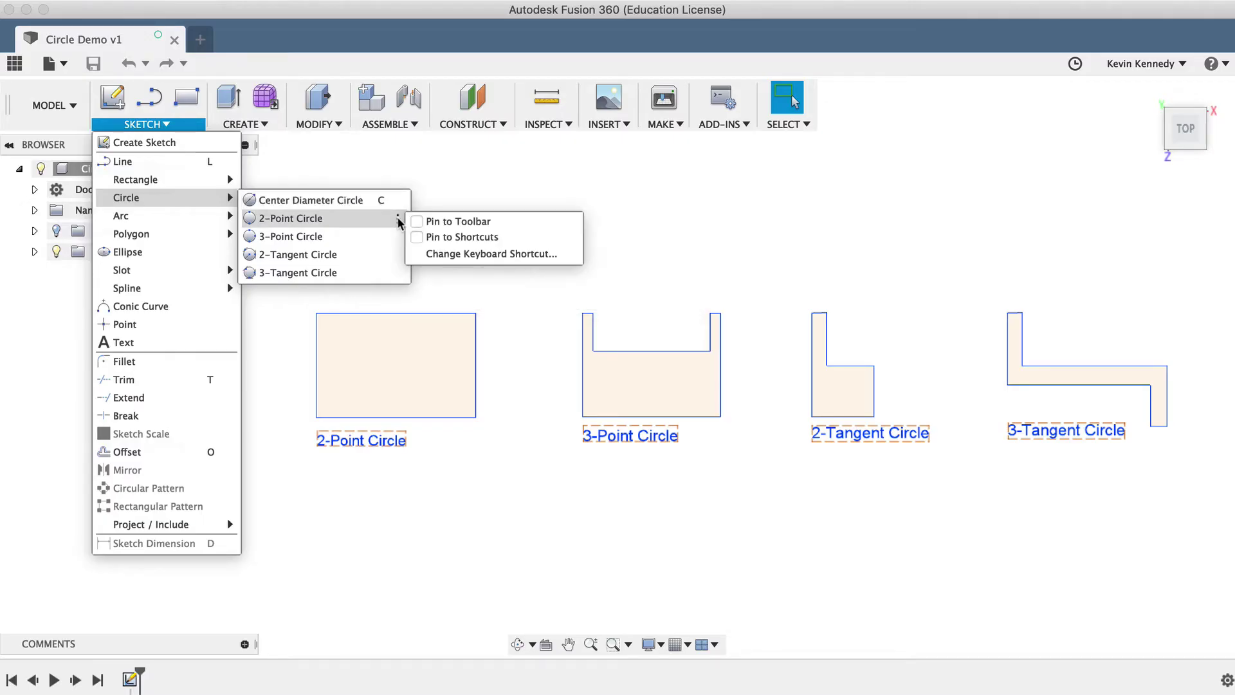
{"action": "left_click", "coordinate": [399, 218]}
{"action": "left_click", "coordinate": [399, 218]}
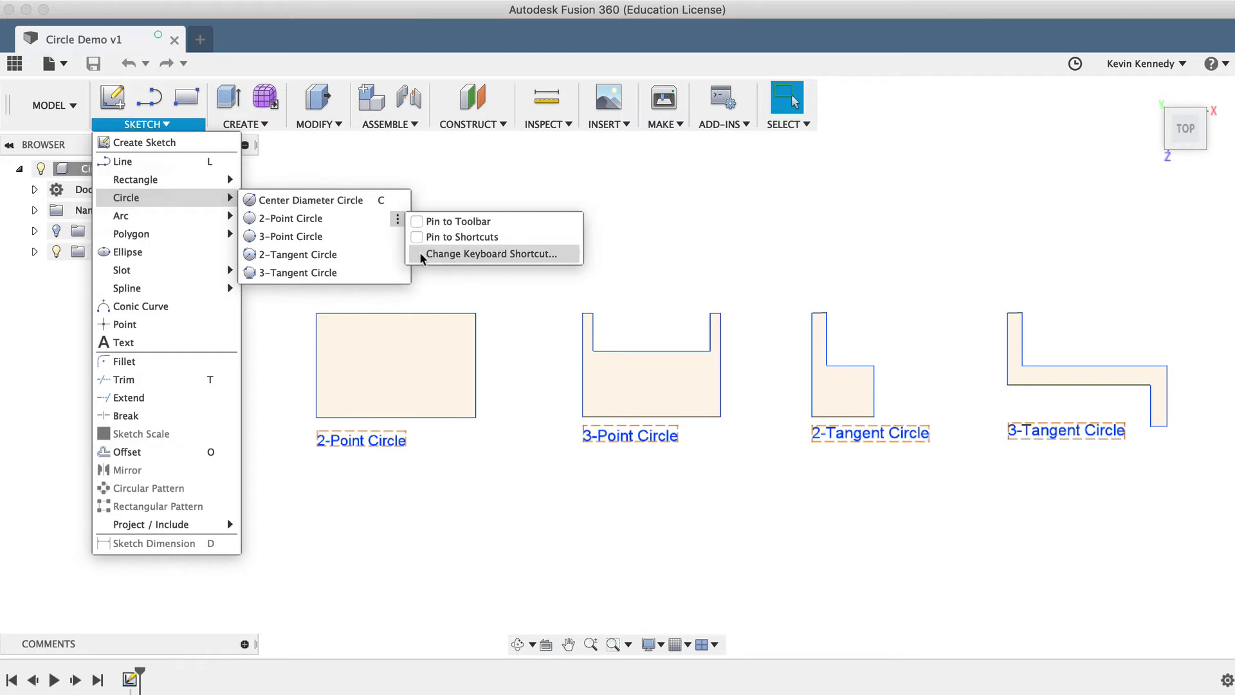
{"action": "left_click", "coordinate": [470, 179]}
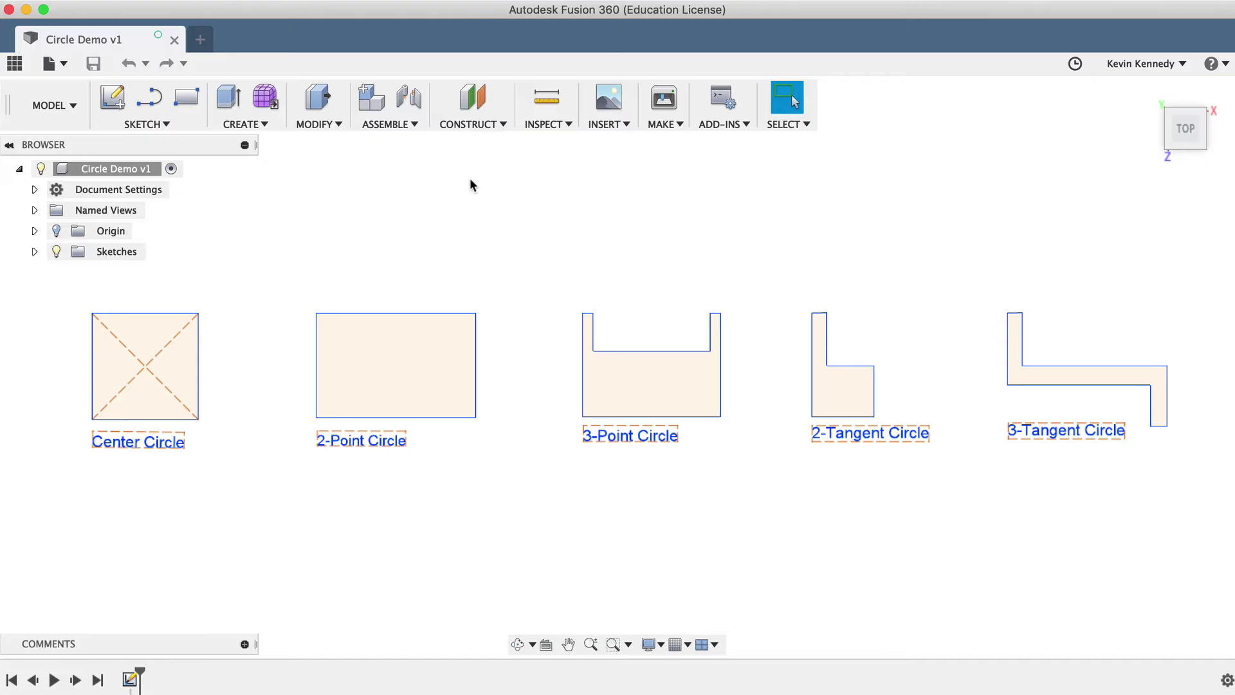
Step: Open the existing sketch for editing and move the sketch palette closer to the Center Circle square
{"action": "double_click", "coordinate": [128, 680]}
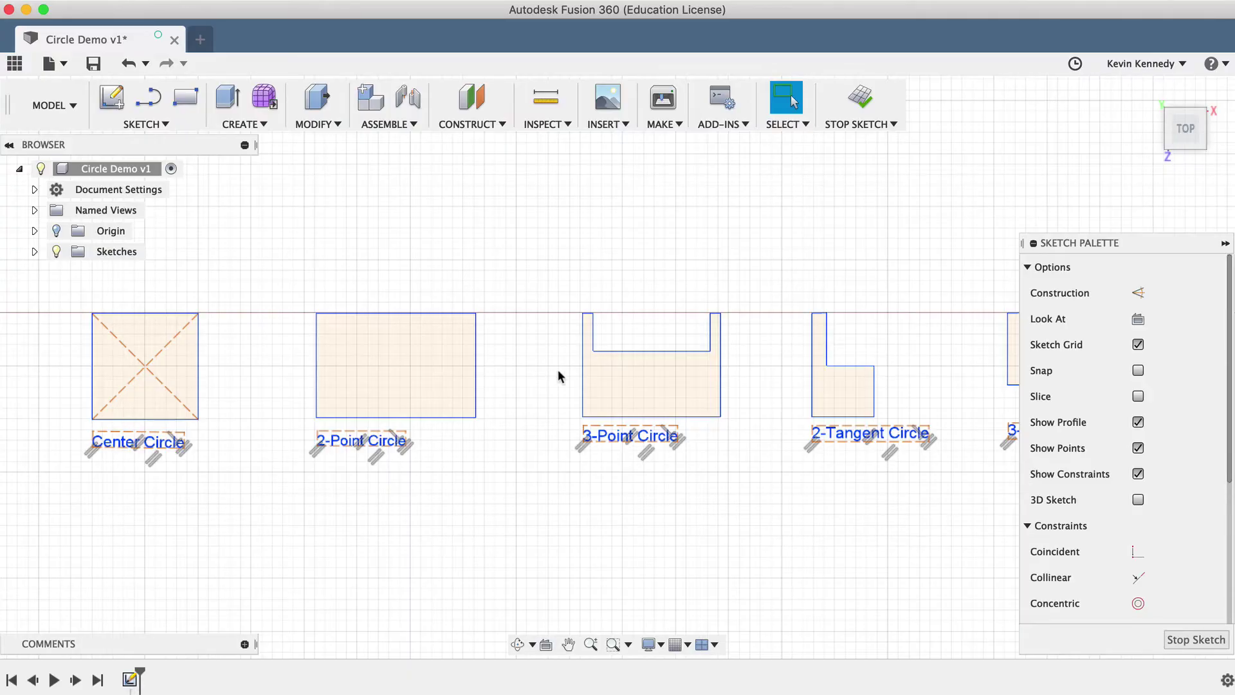
{"action": "scroll", "coordinate": [557, 369], "scroll_direction": "left", "scroll_amount": 10}
{"action": "scroll", "coordinate": [558, 369], "scroll_direction": "up", "scroll_amount": 5}
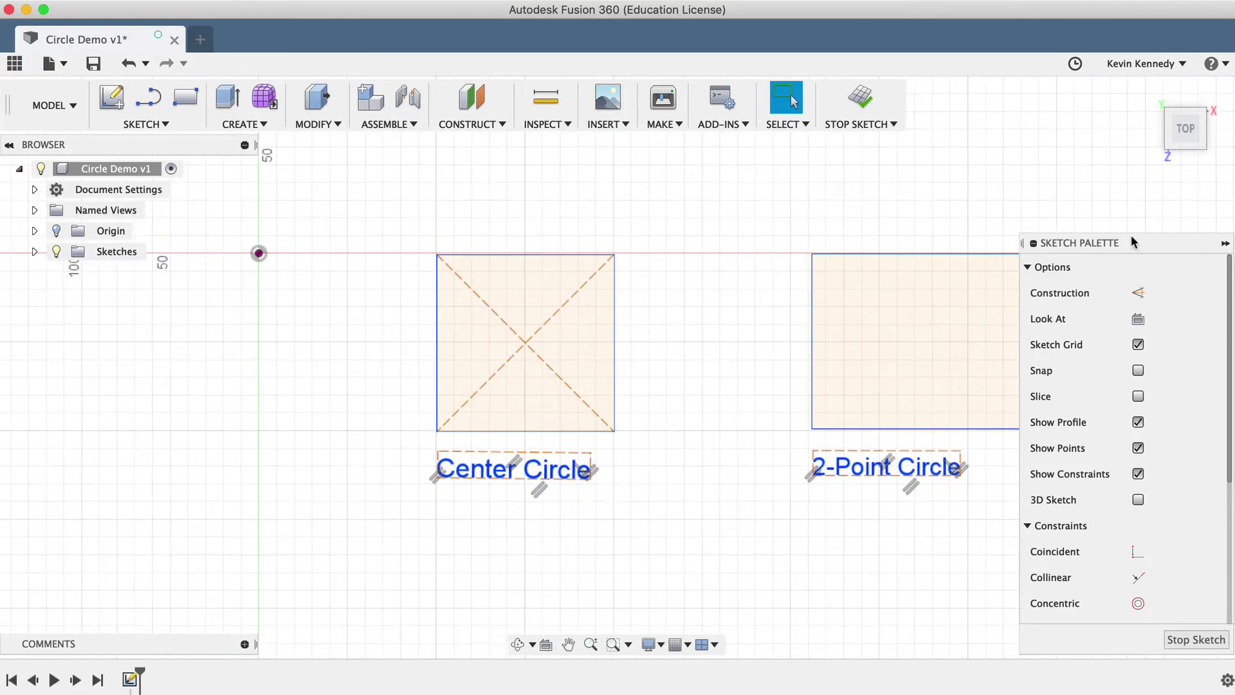
{"action": "mouse_move", "coordinate": [1133, 242]}
{"action": "left_mouse_down"}
{"action": "mouse_move", "coordinate": [951, 184]}
{"action": "mouse_move", "coordinate": [981, 193]}
{"action": "left_mouse_up"}
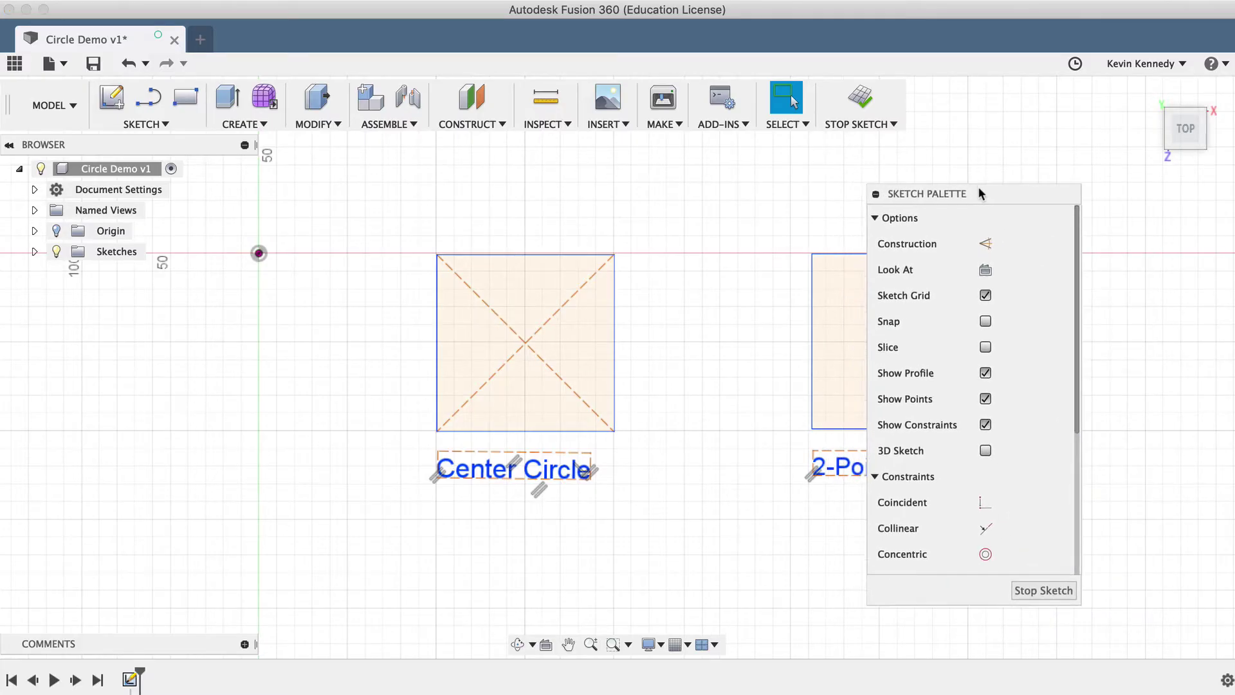
Step: Draw a Center Diameter Circle from the centre of the Center Circle square out to the midpoint of its lower edge
{"action": "right_click", "coordinate": [676, 321]}
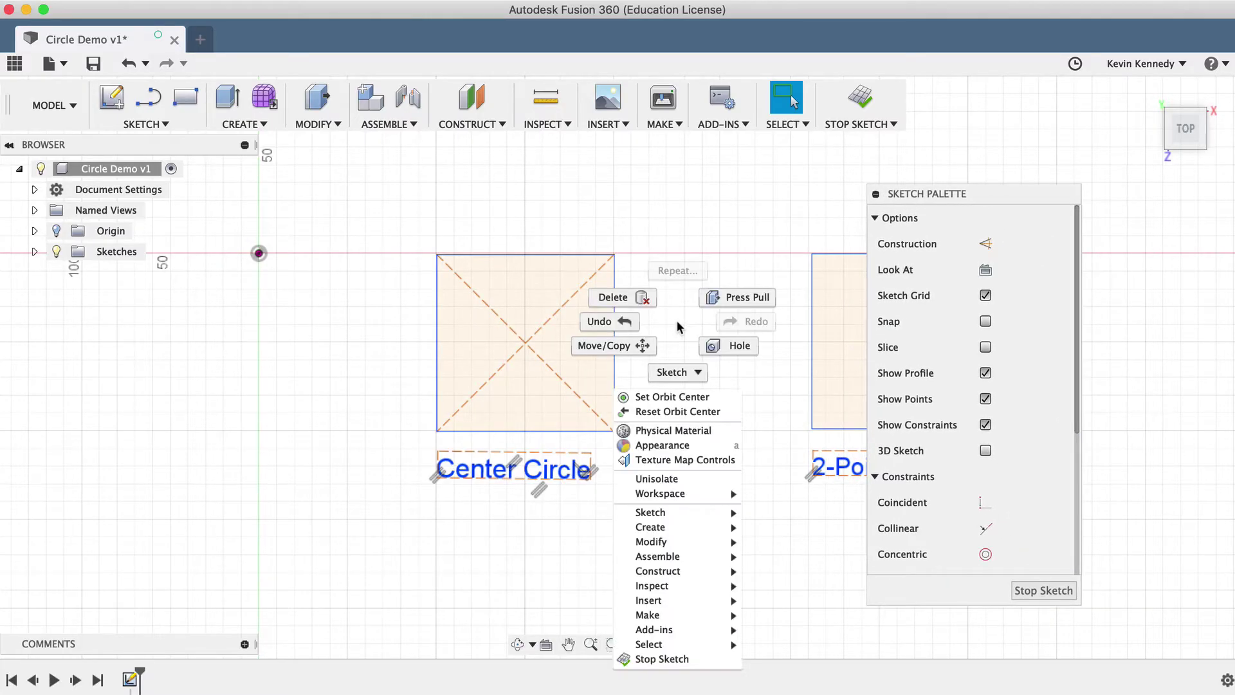
{"action": "left_click", "coordinate": [678, 373]}
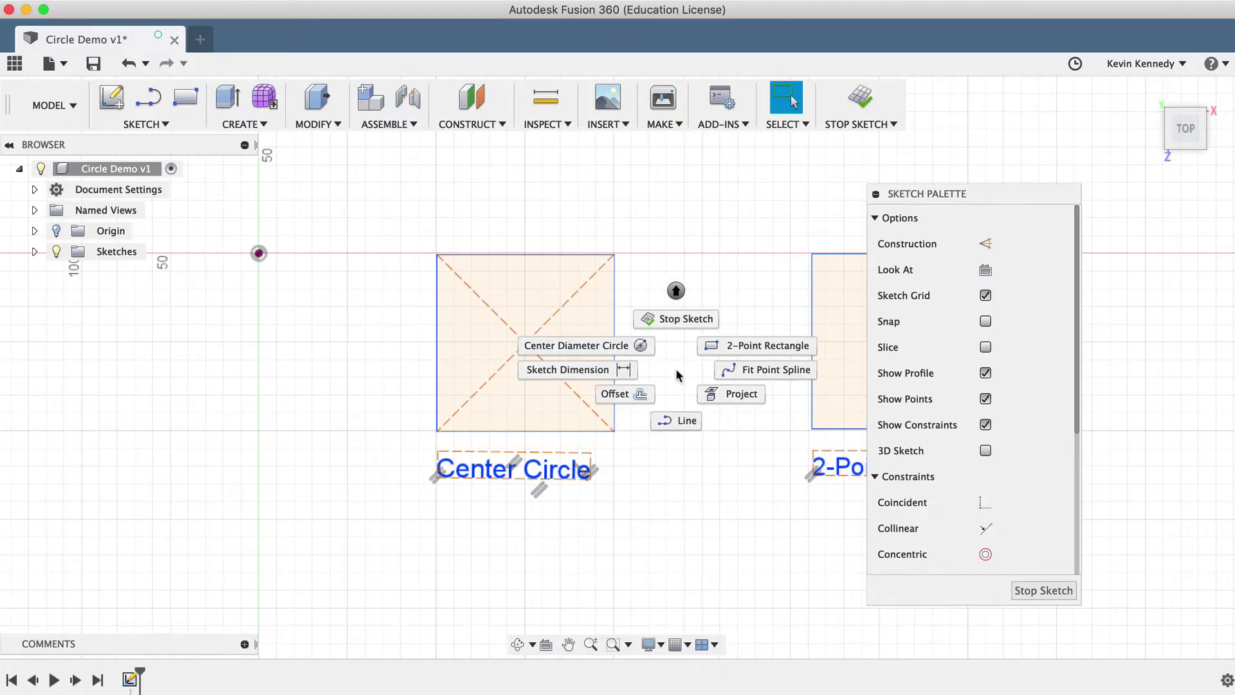
{"action": "left_click", "coordinate": [614, 347]}
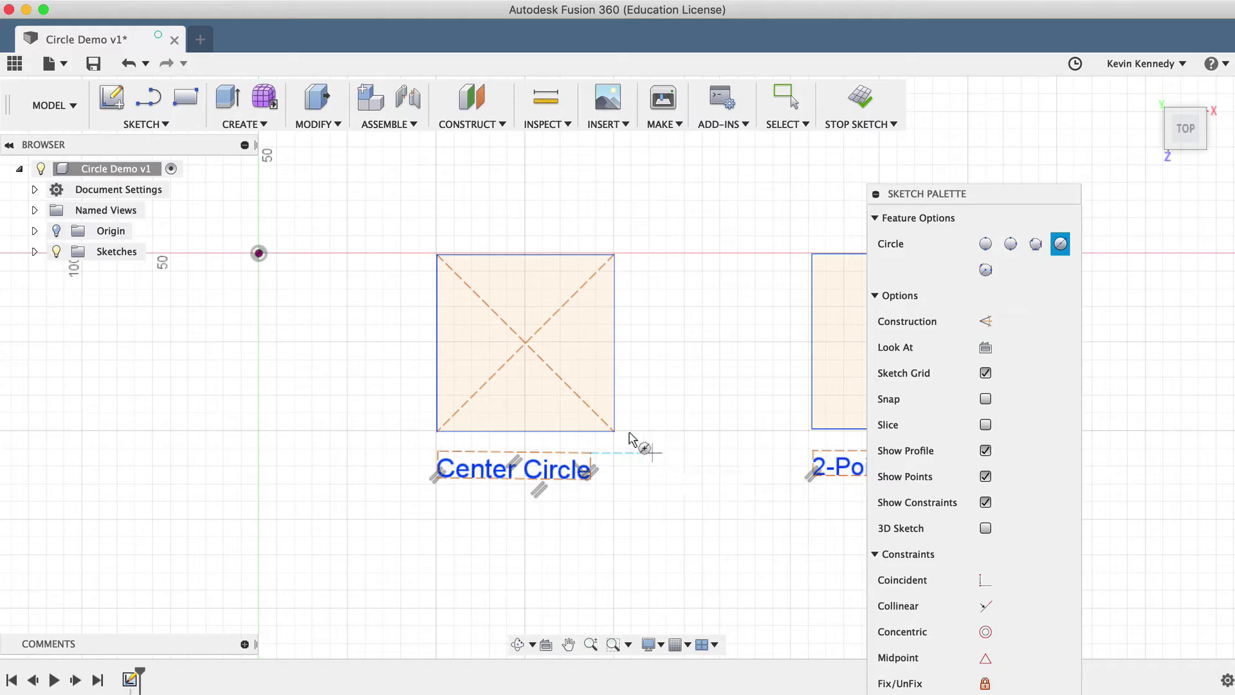
{"action": "left_click", "coordinate": [526, 345]}
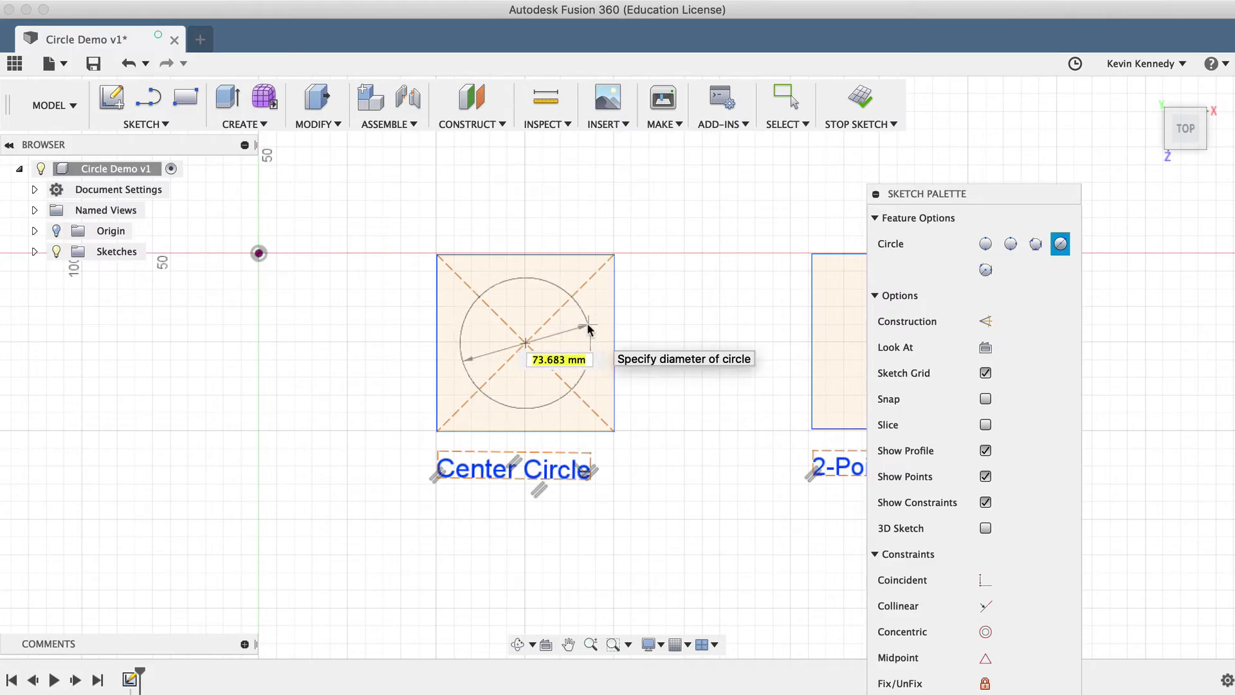
{"action": "type", "text": "50"}
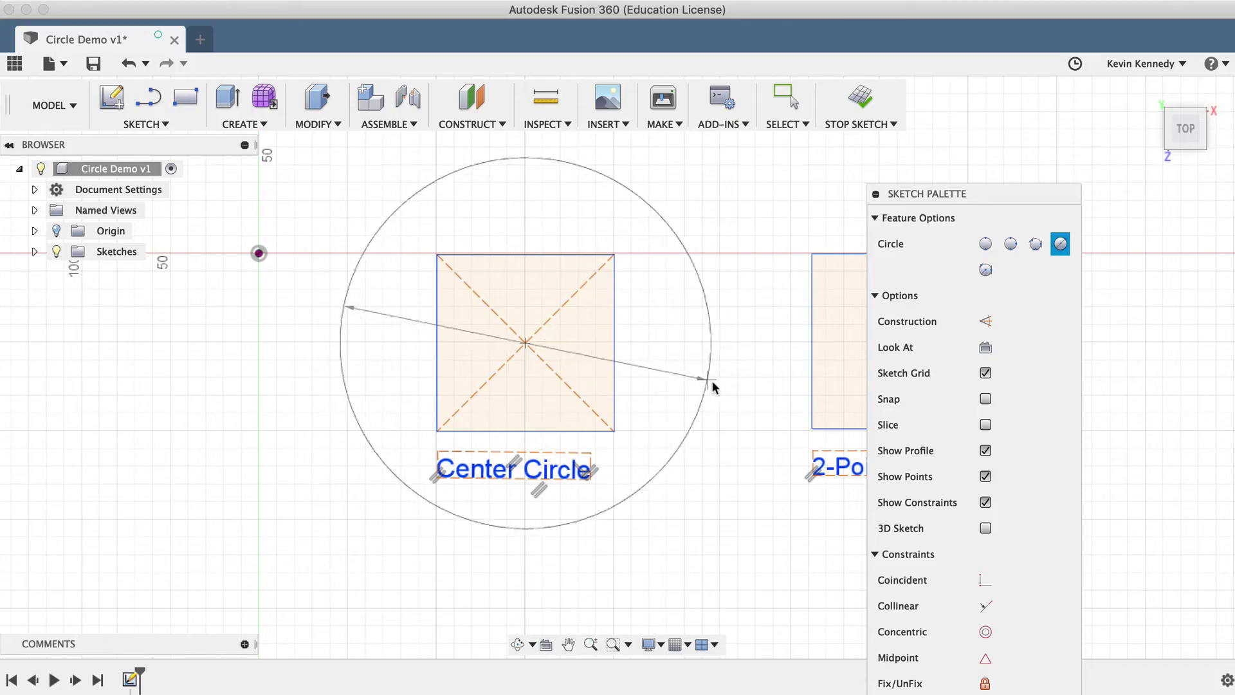
{"action": "left_click", "coordinate": [525, 433]}
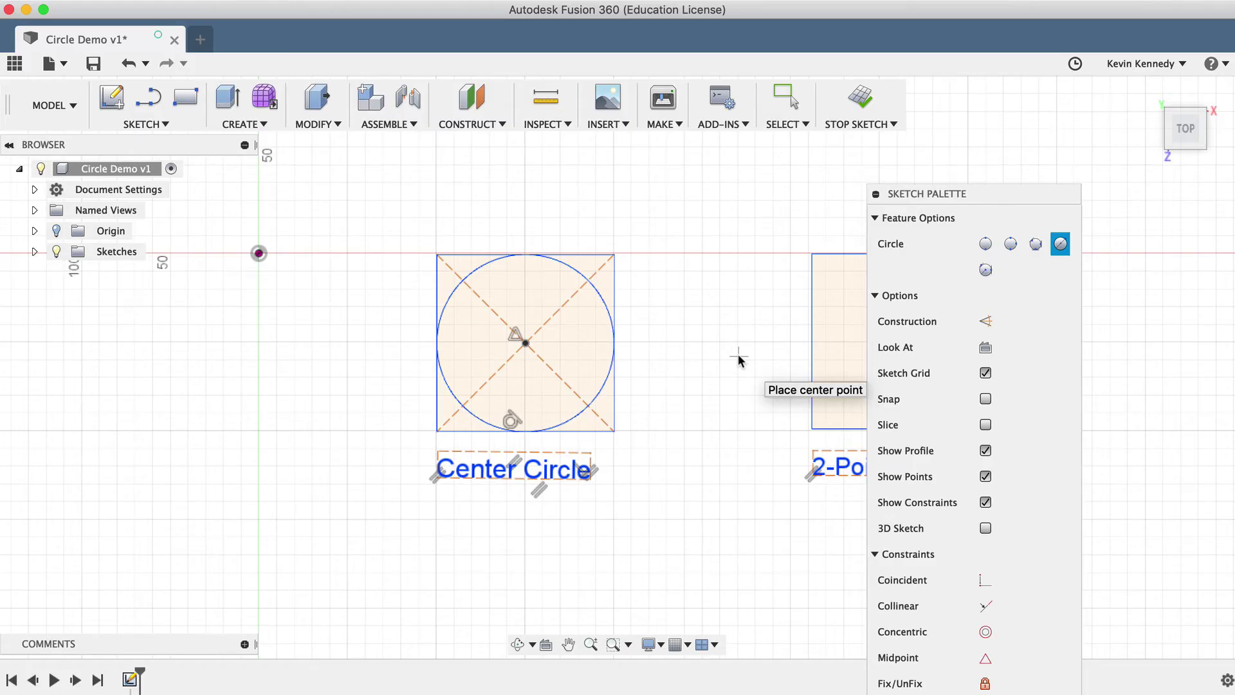
Step: Draw a 2-Point Circle on the 2-Point Circle rectangle, from the midpoint of its upper edge to its upper-left corner
{"action": "scroll", "coordinate": [739, 361], "scroll_direction": "right", "scroll_amount": 10}
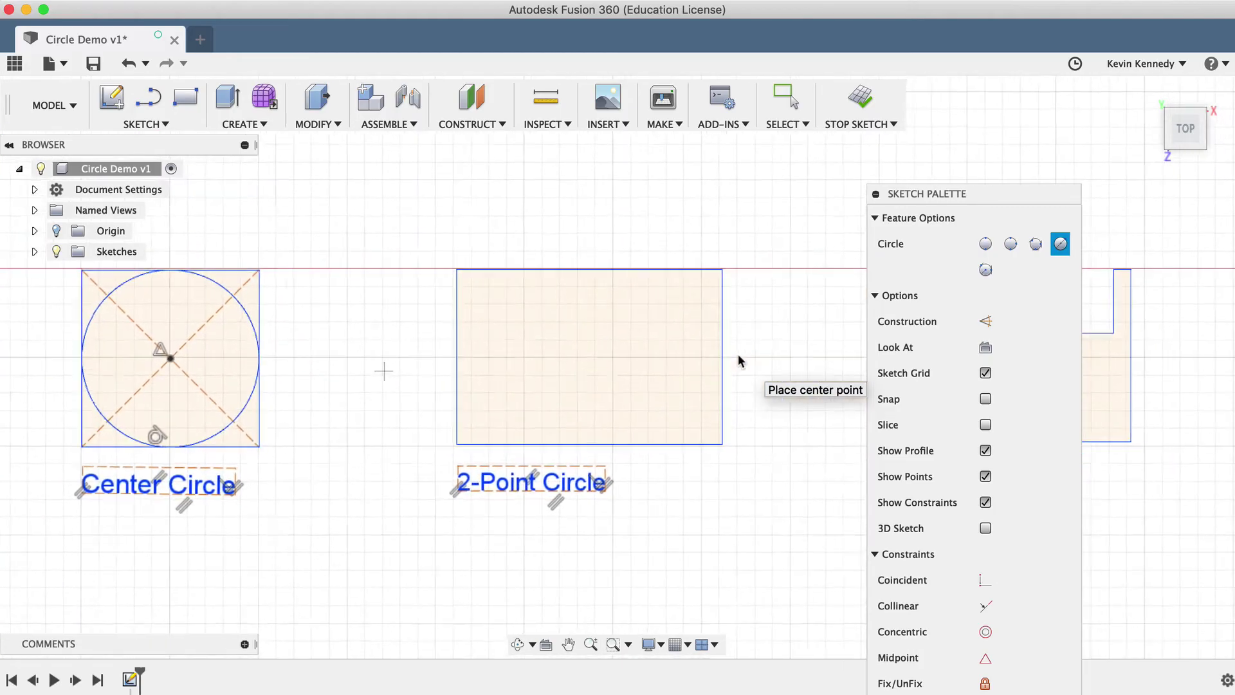
{"action": "scroll", "coordinate": [738, 358], "scroll_direction": "left", "scroll_amount": 1}
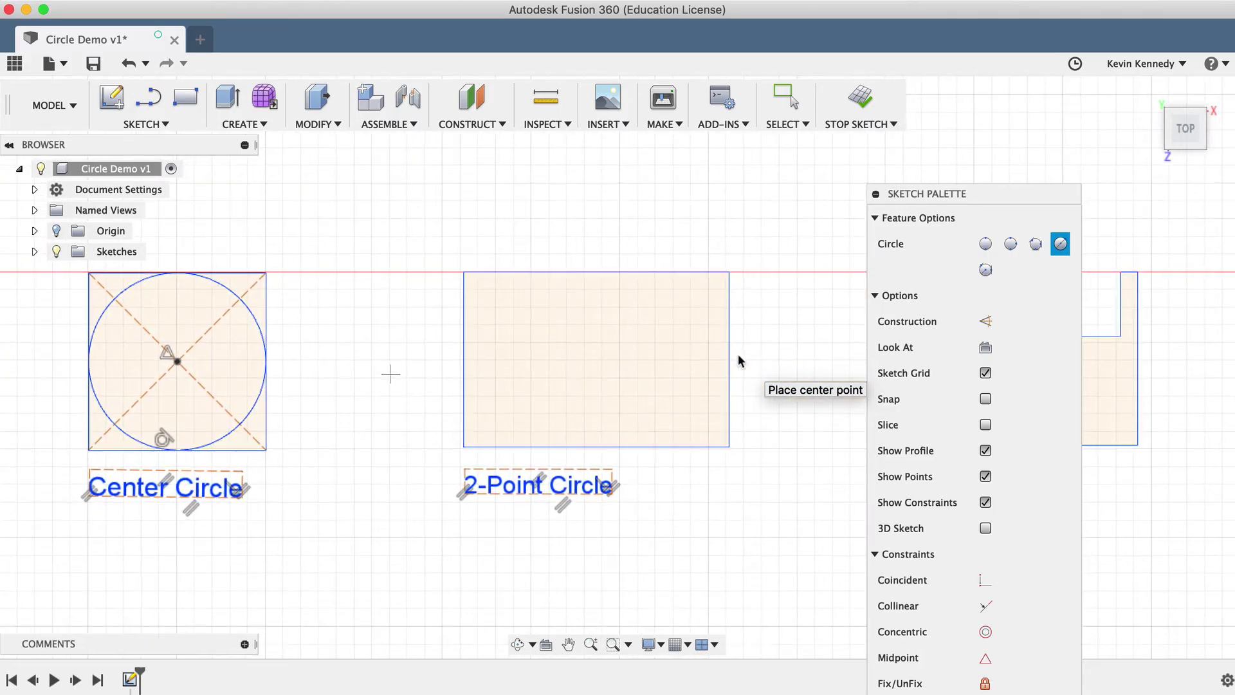
{"action": "left_click", "coordinate": [985, 269]}
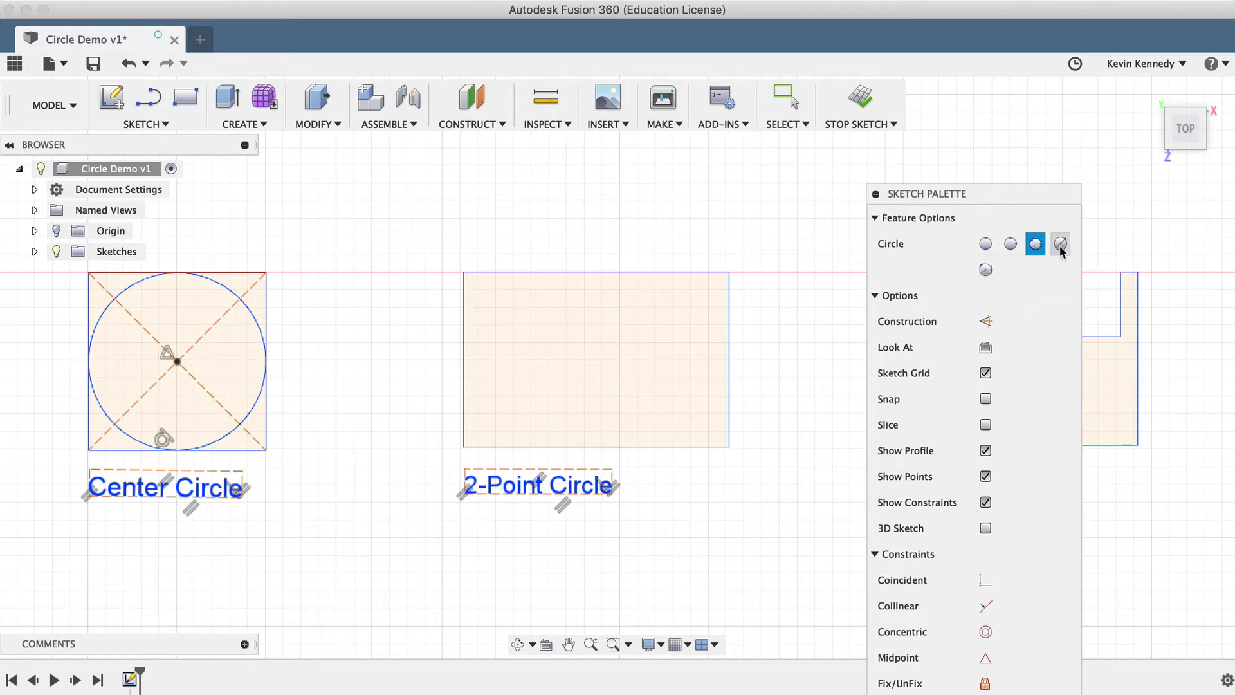
{"action": "left_click", "coordinate": [1097, 244]}
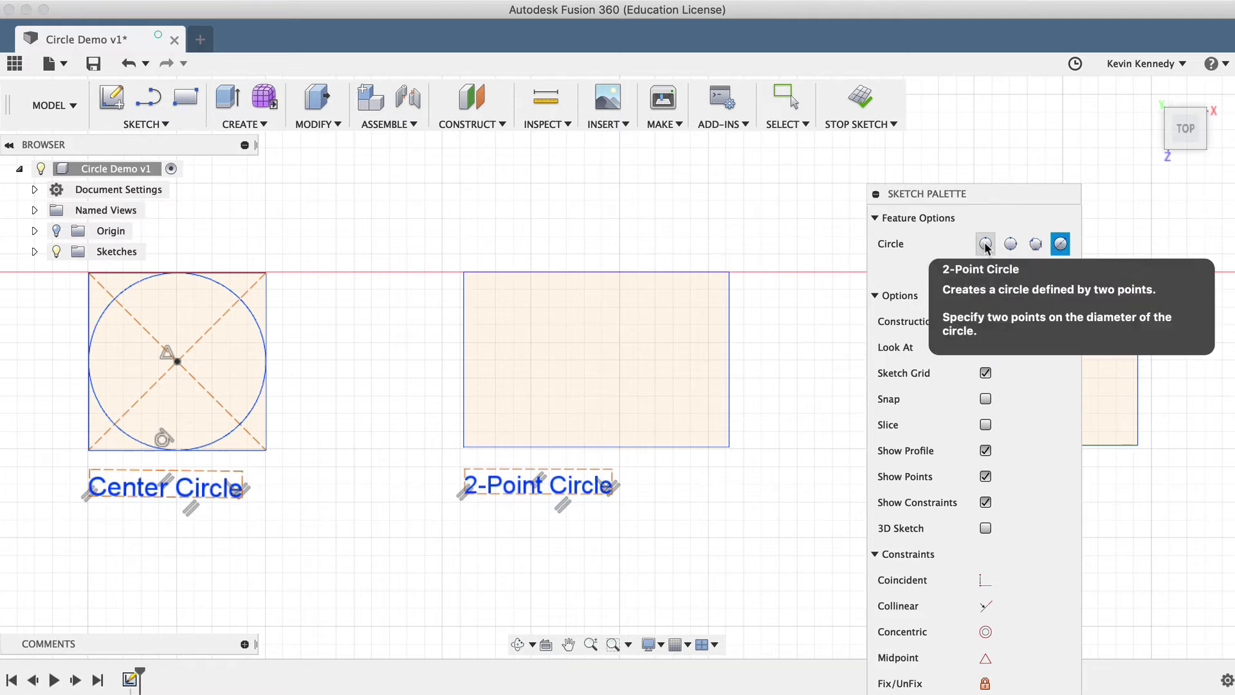
{"action": "left_click", "coordinate": [985, 244]}
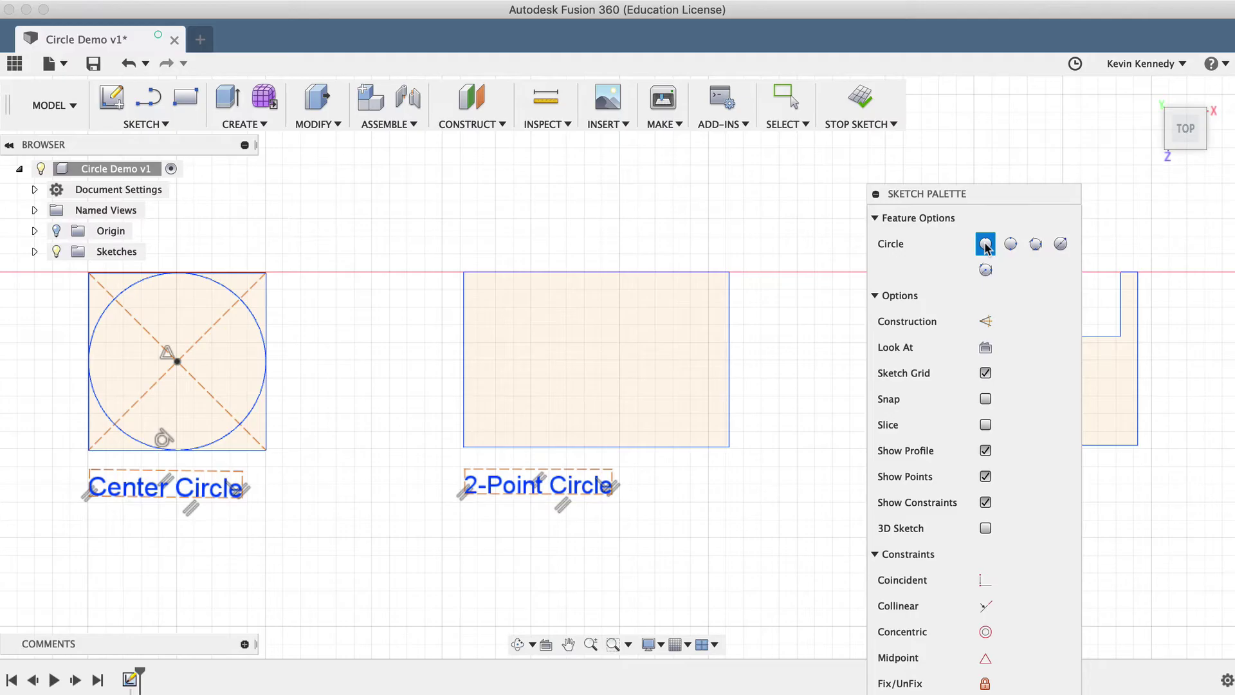
{"action": "left_click", "coordinate": [598, 274]}
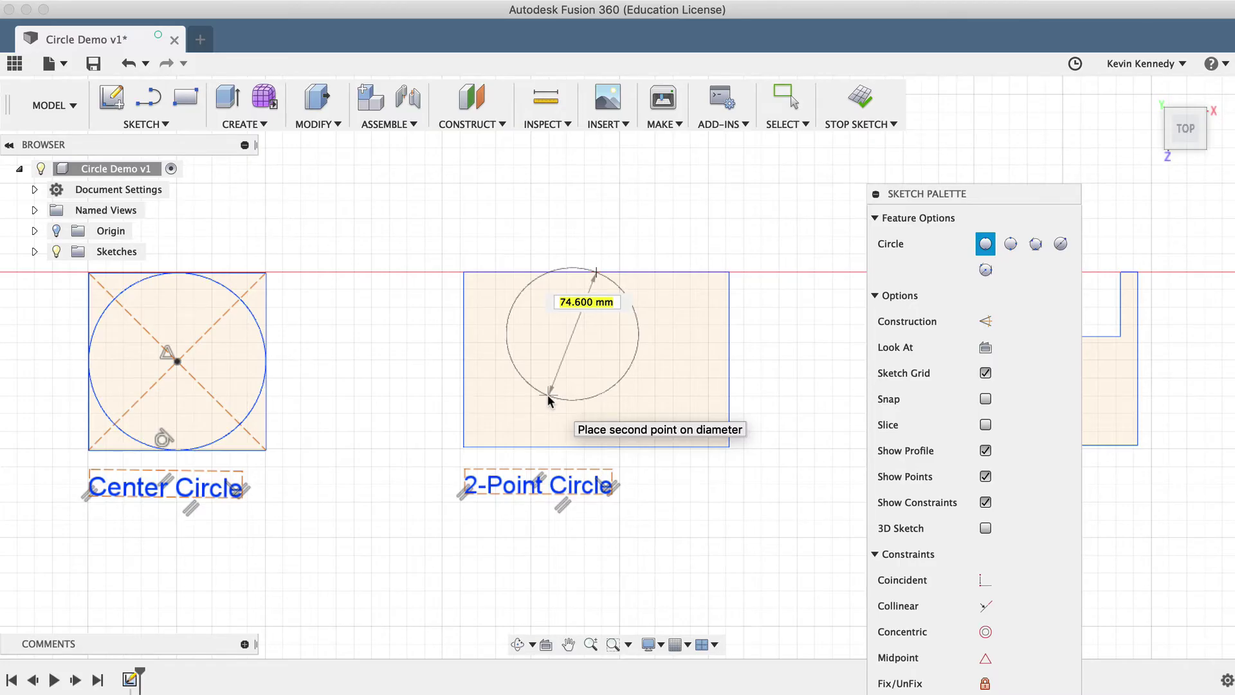
{"action": "left_click", "coordinate": [465, 272]}
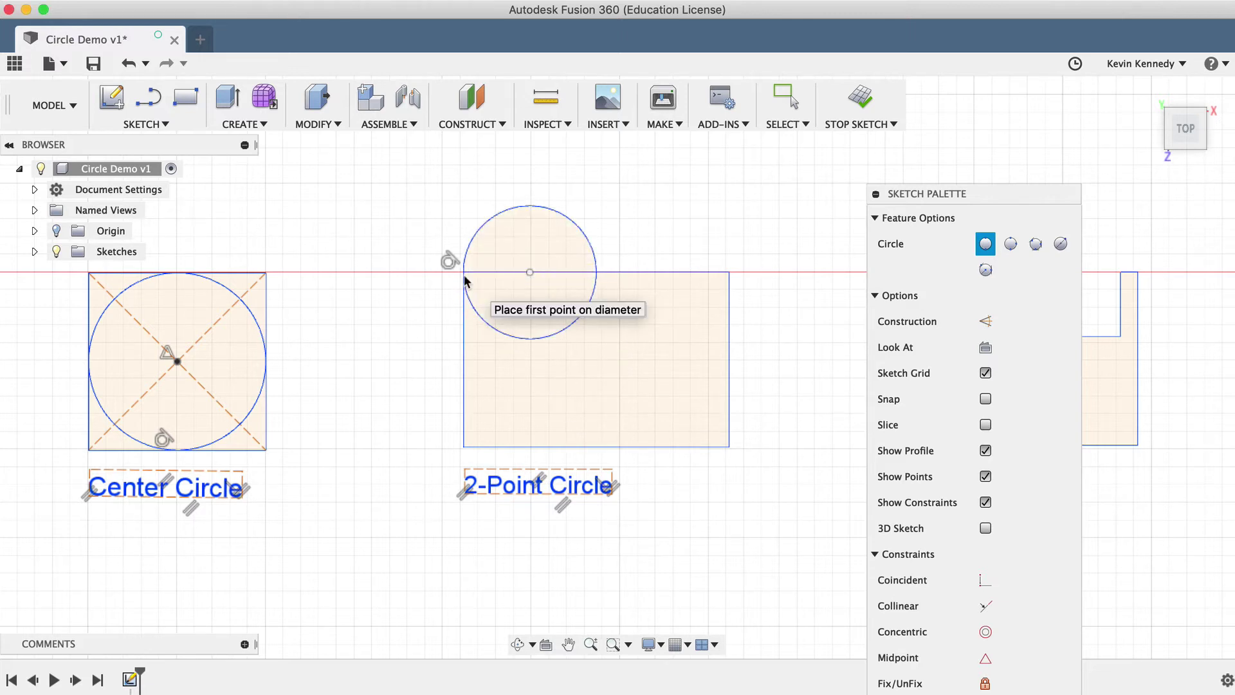
Step: Draw a 3-Point Circle through the notch's two upper inner corners and the midpoint of the lower edge on the 3-Point Circle profile
{"action": "scroll", "coordinate": [465, 276], "scroll_direction": "right", "scroll_amount": 10}
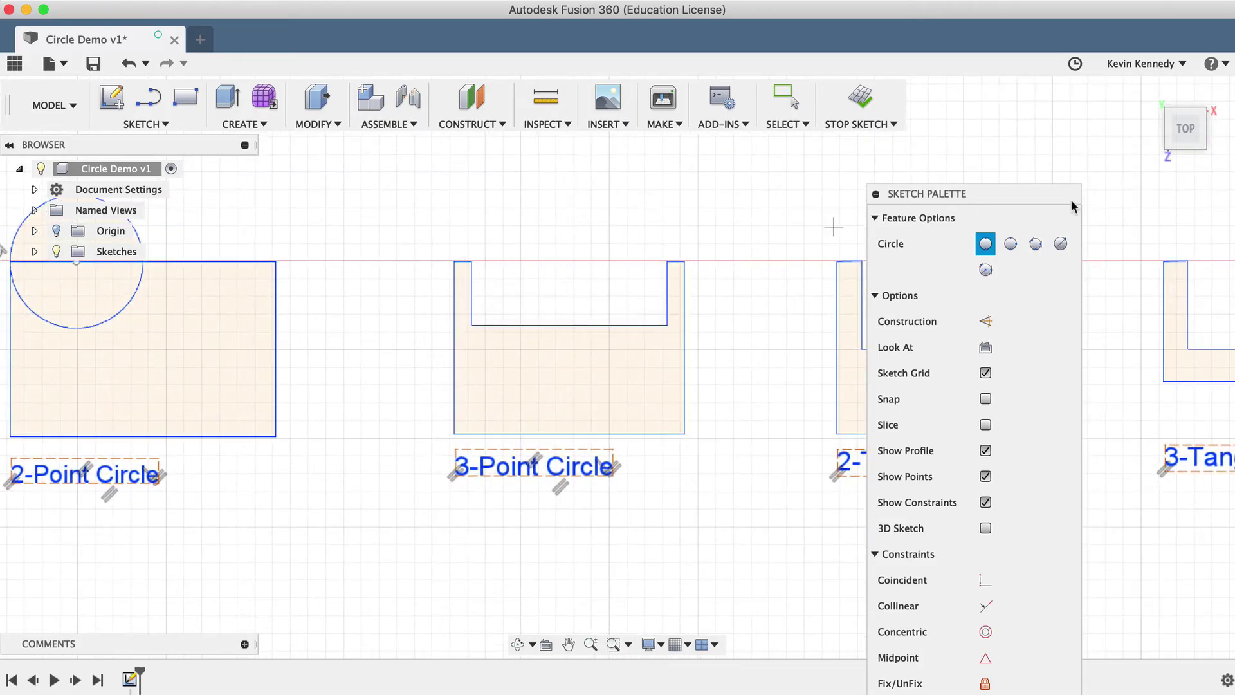
{"action": "left_click", "coordinate": [1011, 243]}
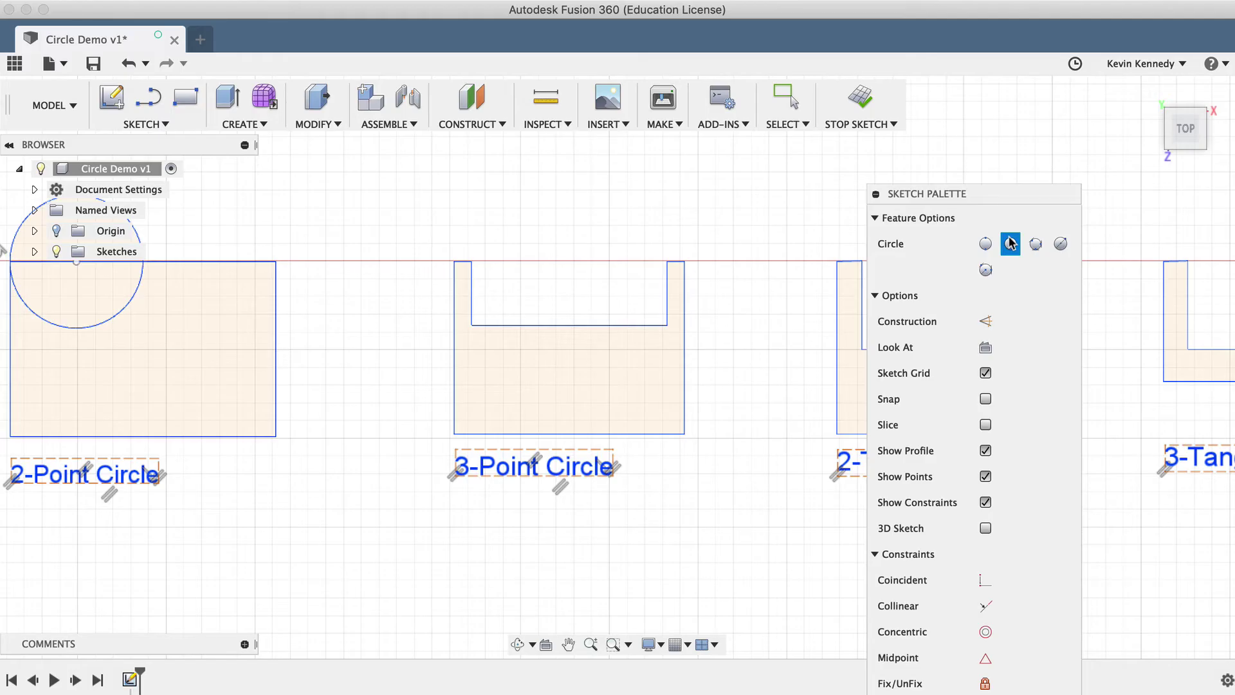
{"action": "left_click", "coordinate": [473, 260]}
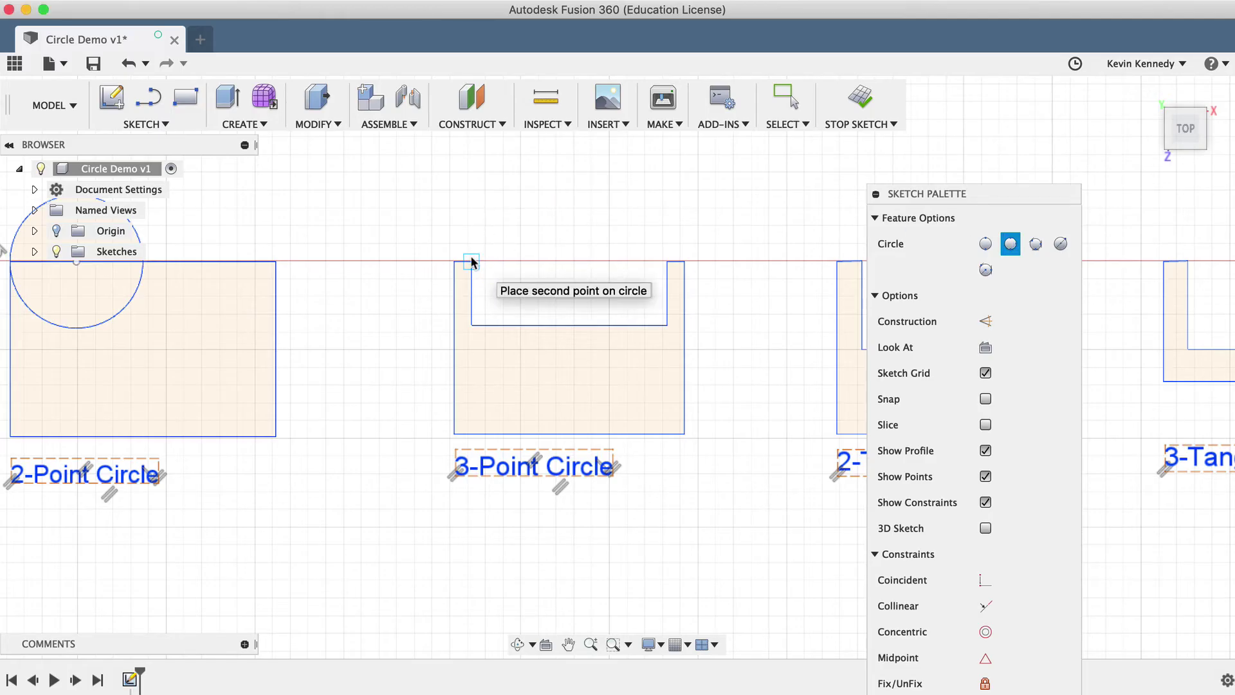
{"action": "left_click", "coordinate": [582, 256]}
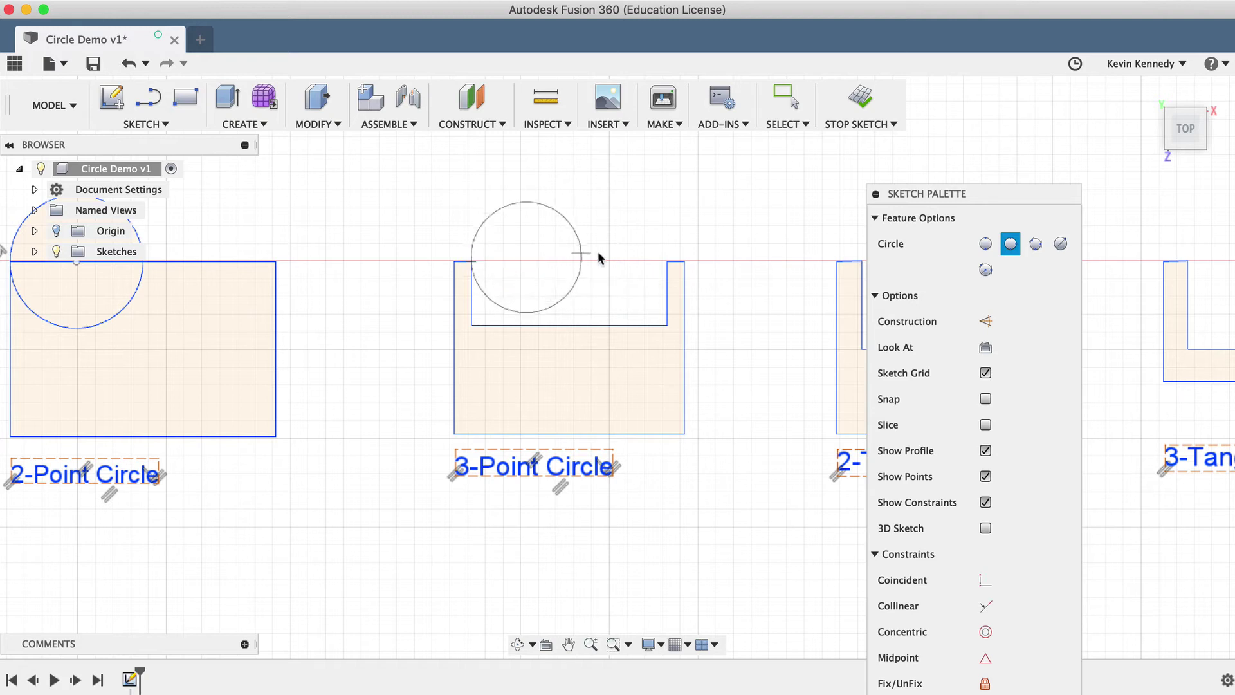
{"action": "left_click", "coordinate": [667, 262]}
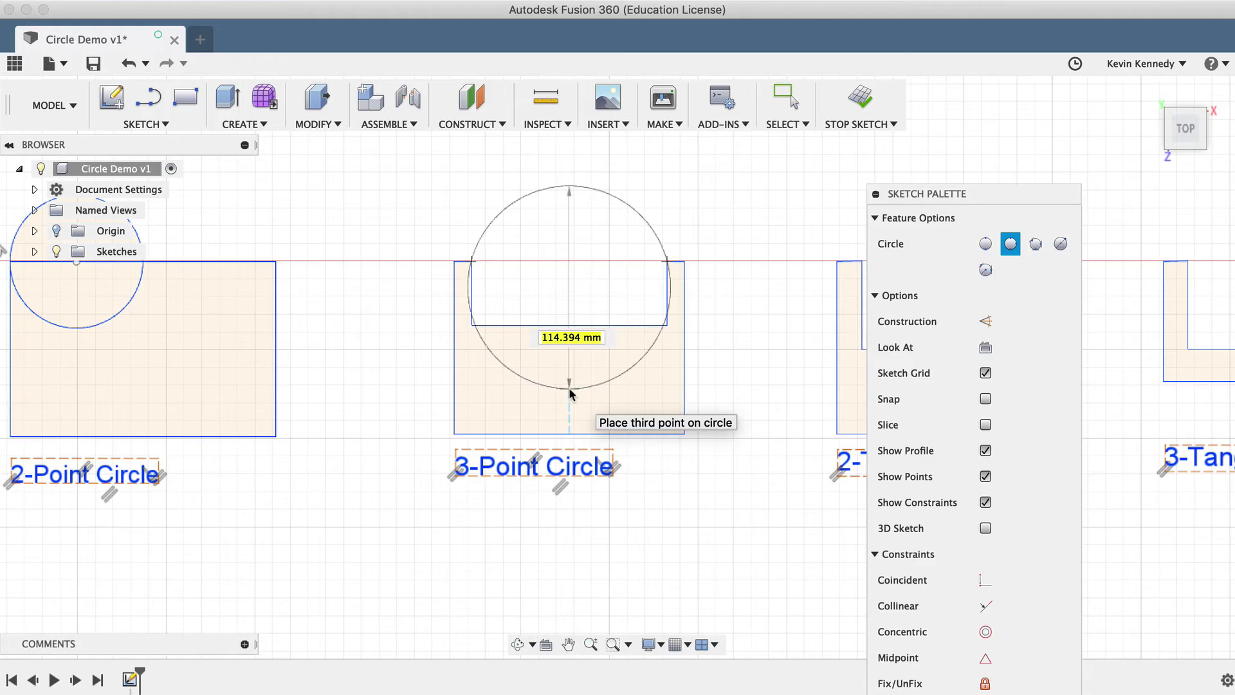
{"action": "left_click", "coordinate": [569, 434]}
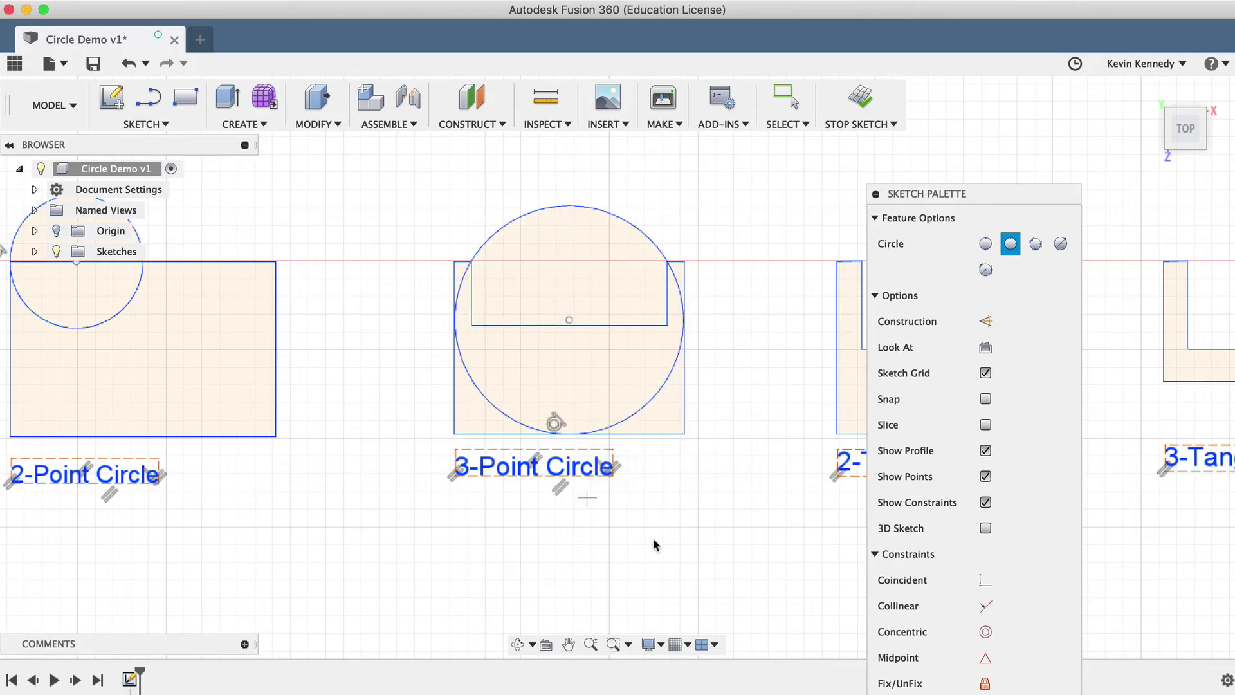
Step: Draw a 2-Tangent Circle on the 2-Tangent Circle profile, tangent to the inner vertical edge and the upper edge of the step
{"action": "right_click", "coordinate": [737, 486]}
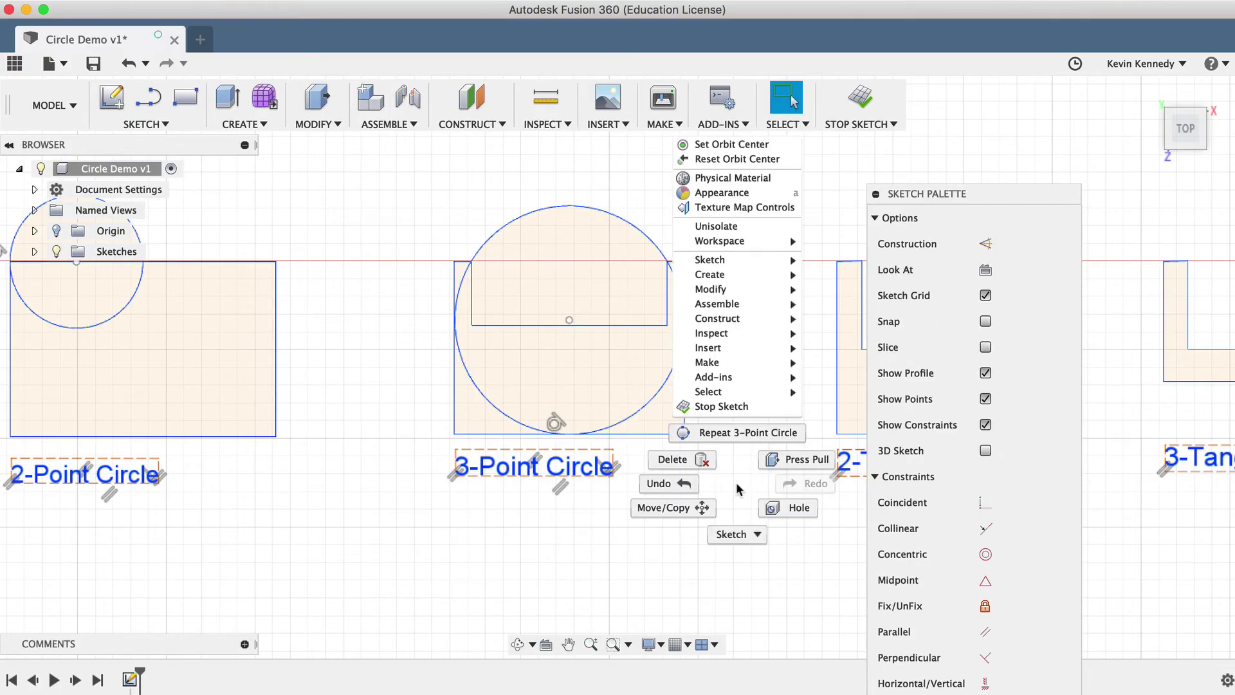
{"action": "mouse_move", "coordinate": [731, 262]}
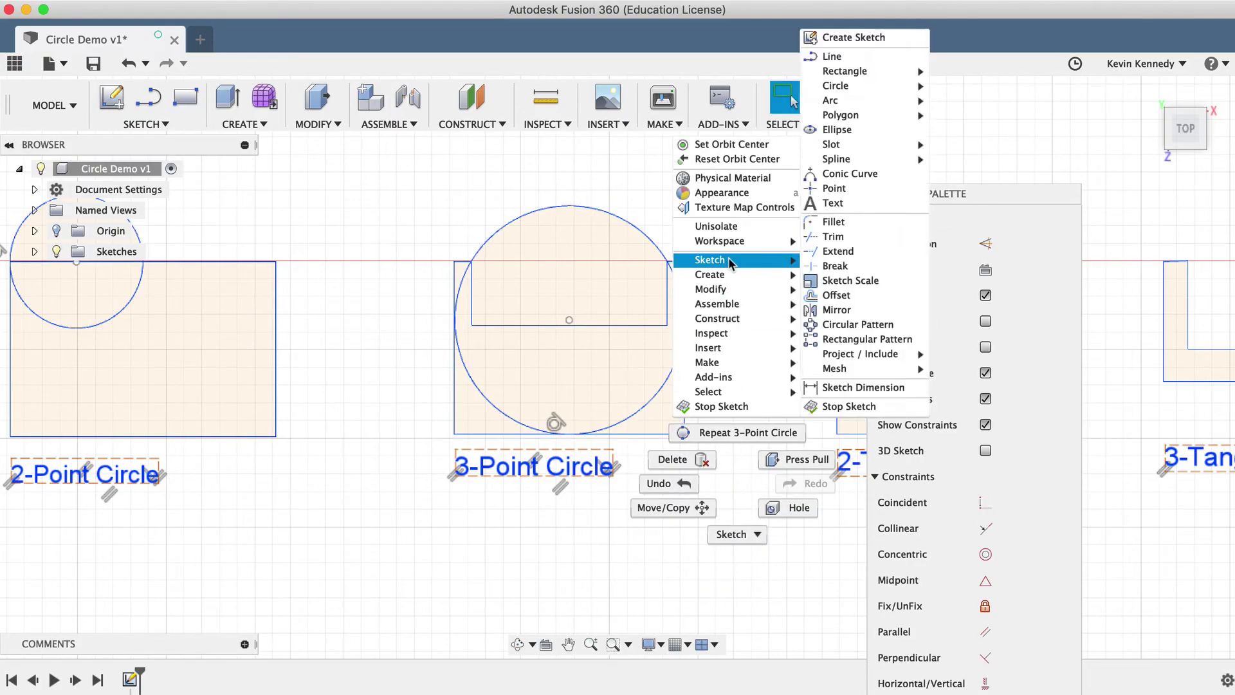
{"action": "mouse_move", "coordinate": [860, 87]}
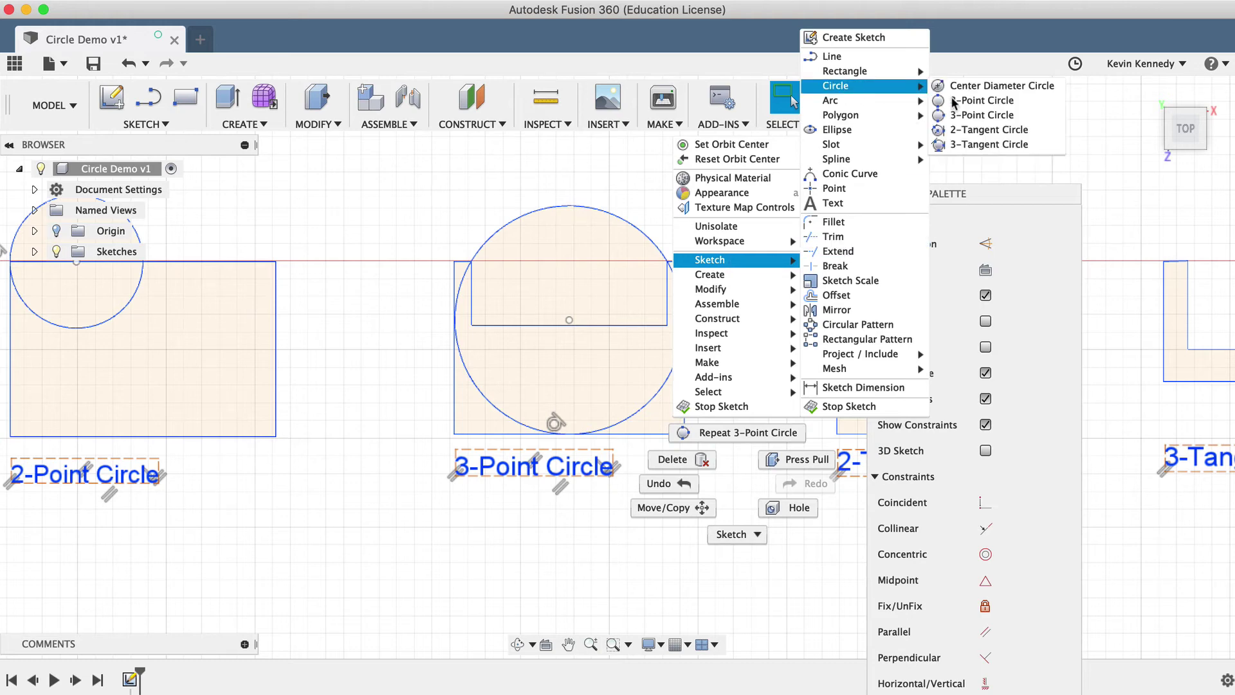
{"action": "left_click", "coordinate": [987, 129]}
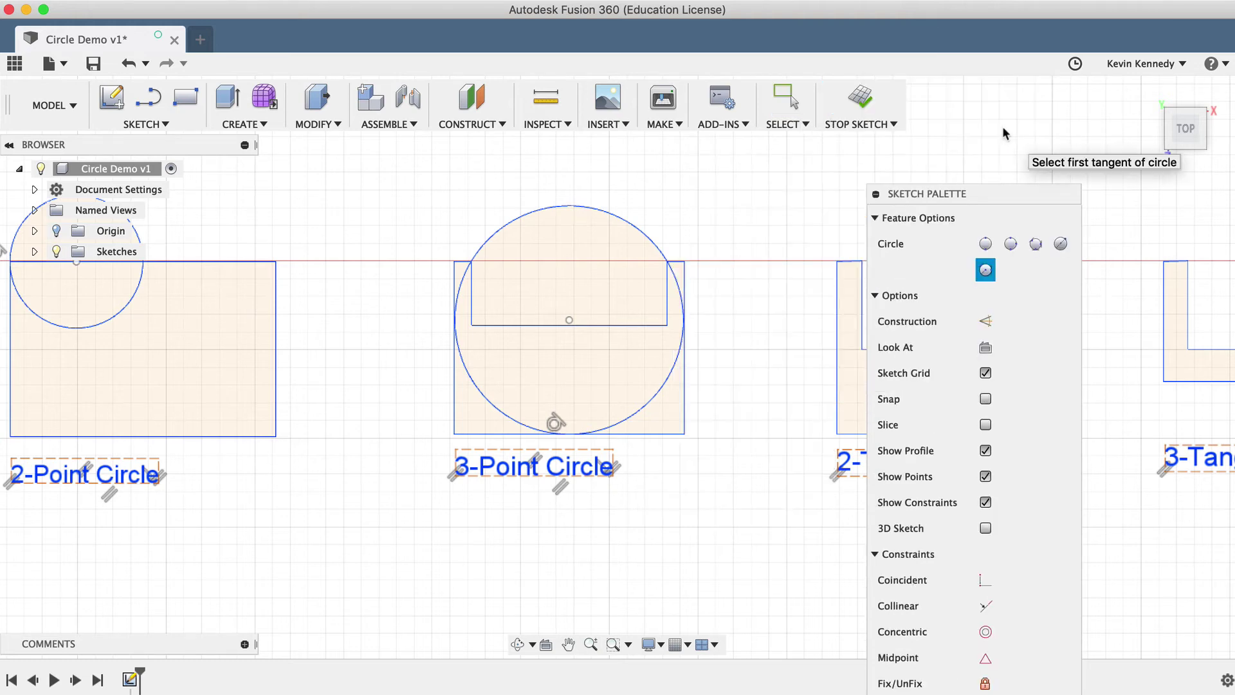
{"action": "scroll", "coordinate": [785, 281], "scroll_direction": "right", "scroll_amount": 10}
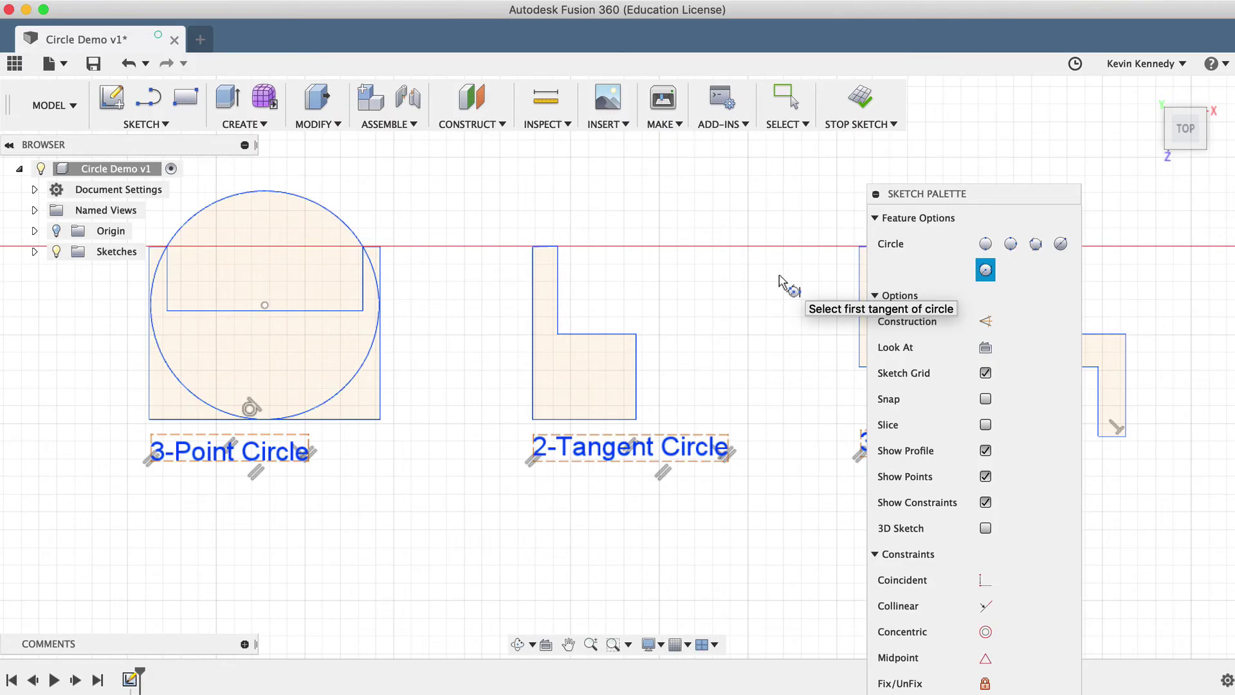
{"action": "left_click", "coordinate": [559, 283]}
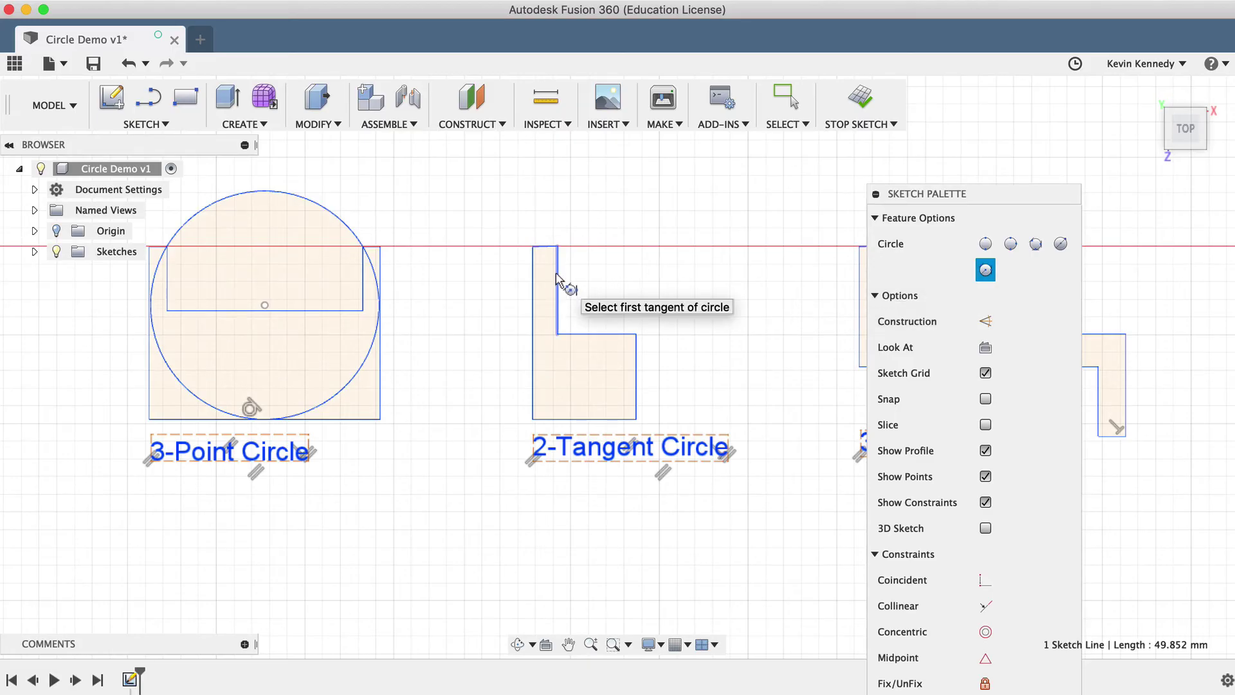
{"action": "left_click", "coordinate": [598, 334]}
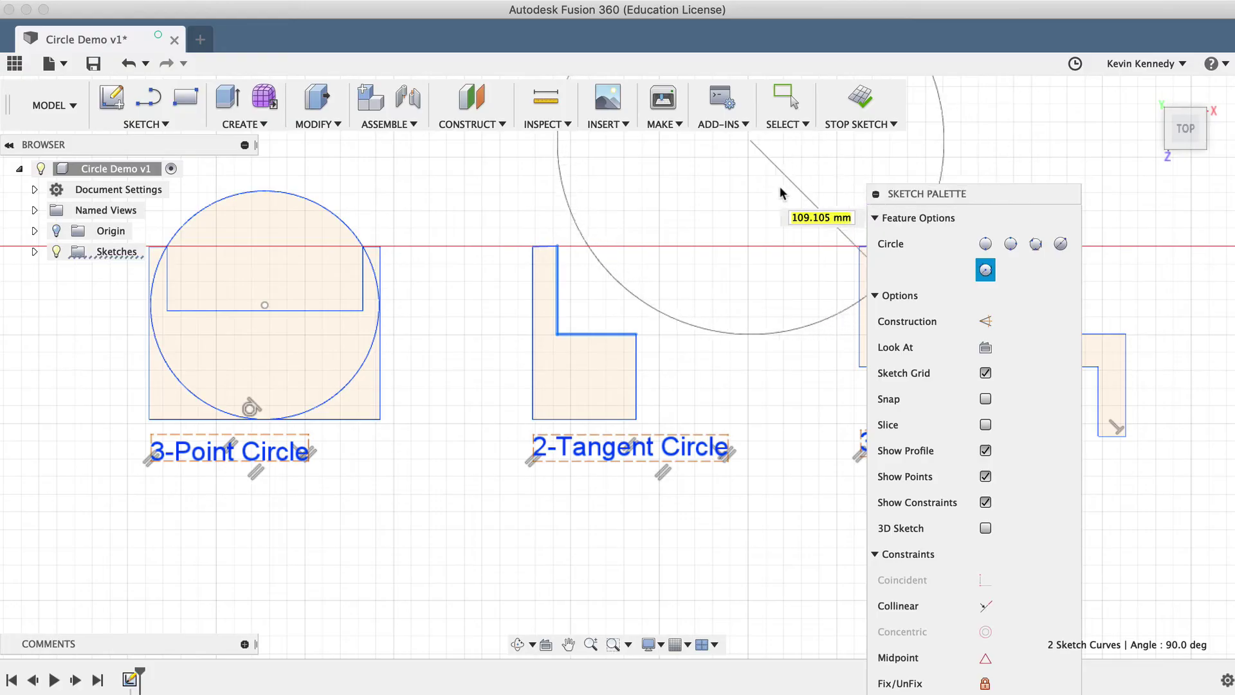
{"action": "left_click", "coordinate": [663, 236]}
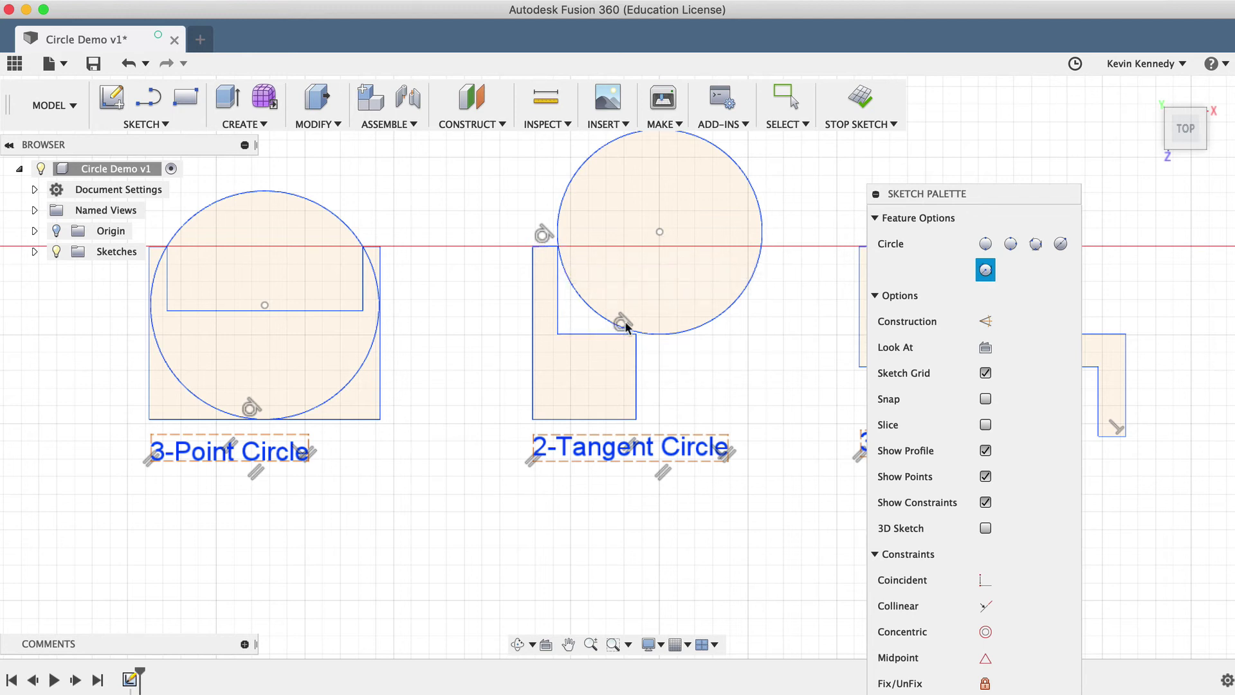
Step: Draw a 3-Tangent Circle on the 3-Tangent Circle profile, tangent to its upper inner vertical edge, the lower leg's inner vertical edge and the long upper horizontal edge
{"action": "scroll", "coordinate": [713, 374], "scroll_direction": "right", "scroll_amount": 8}
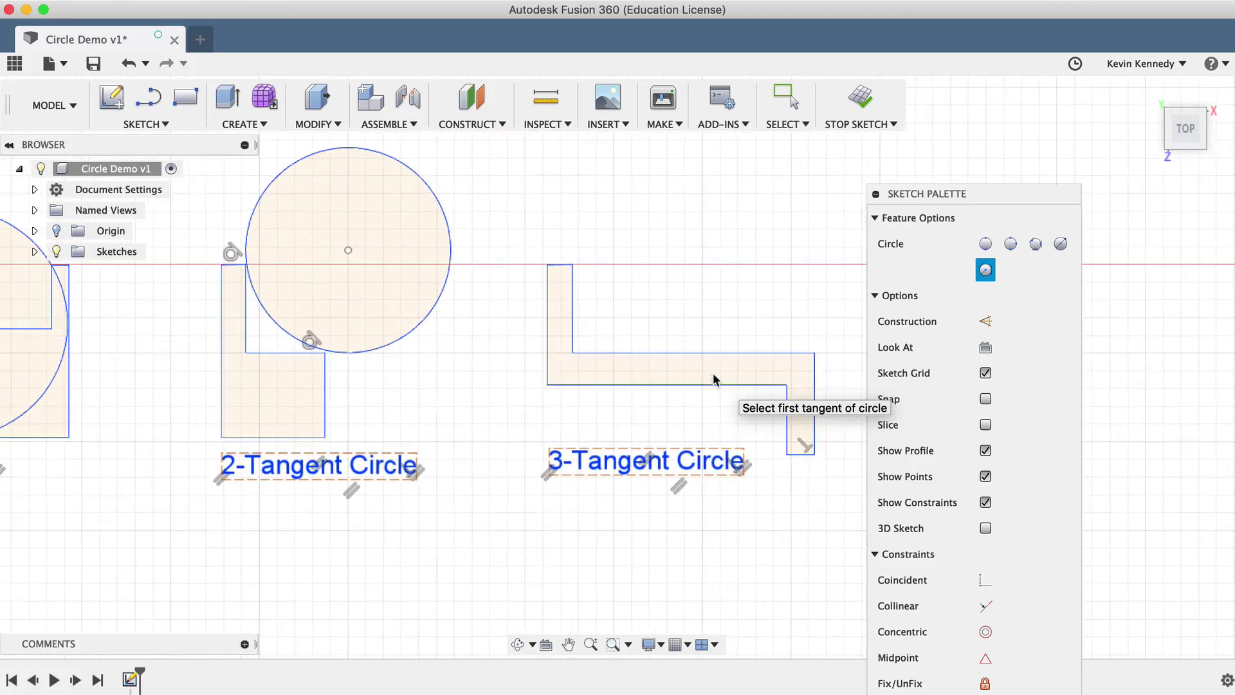
{"action": "scroll", "coordinate": [713, 379], "scroll_direction": "left", "scroll_amount": 1}
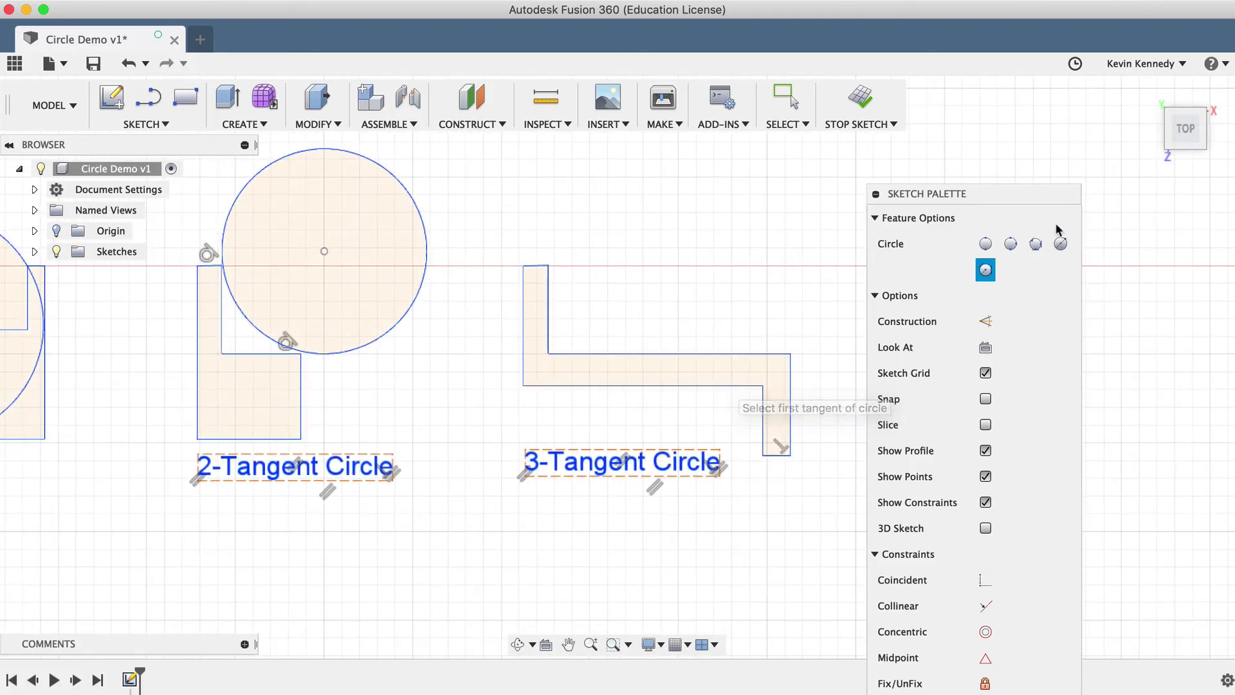
{"action": "left_click", "coordinate": [1036, 244]}
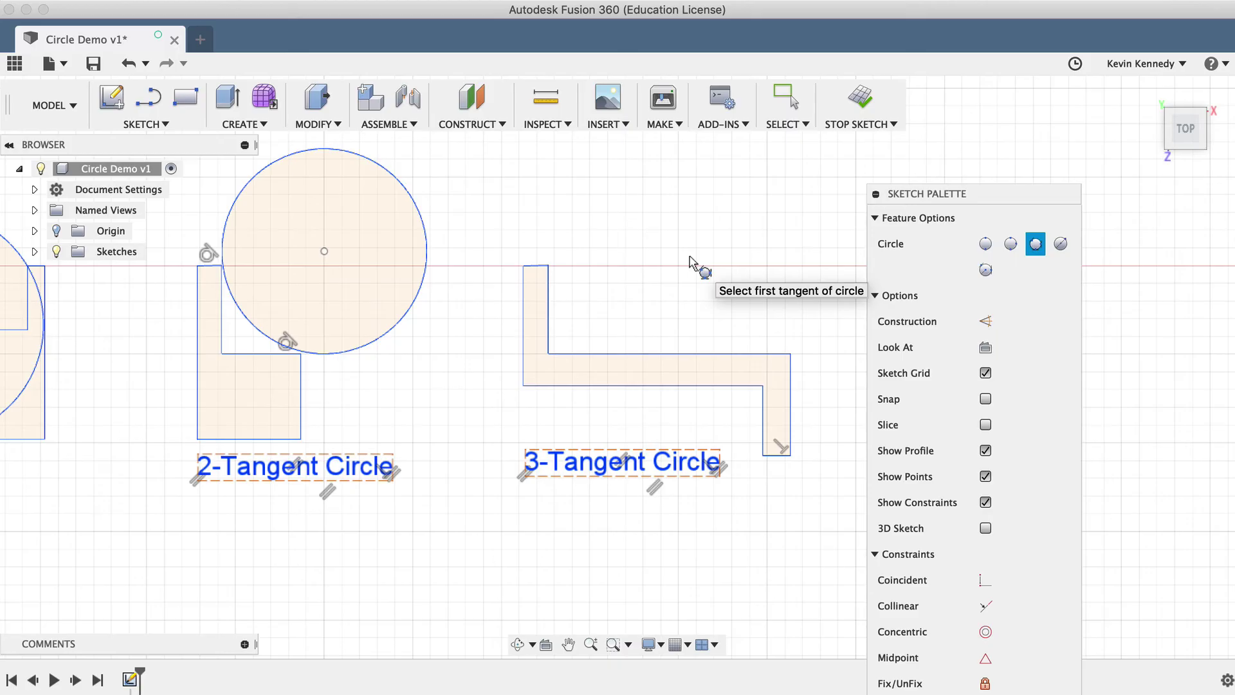
{"action": "left_click", "coordinate": [549, 294]}
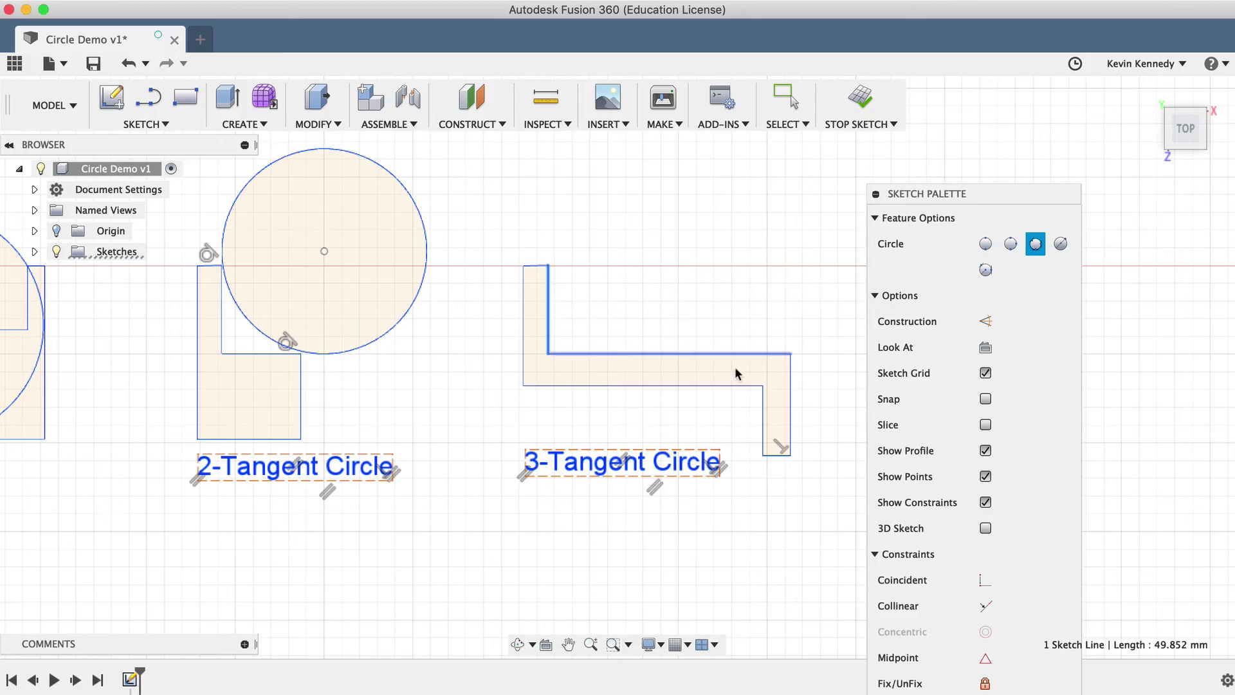
{"action": "left_click", "coordinate": [760, 399]}
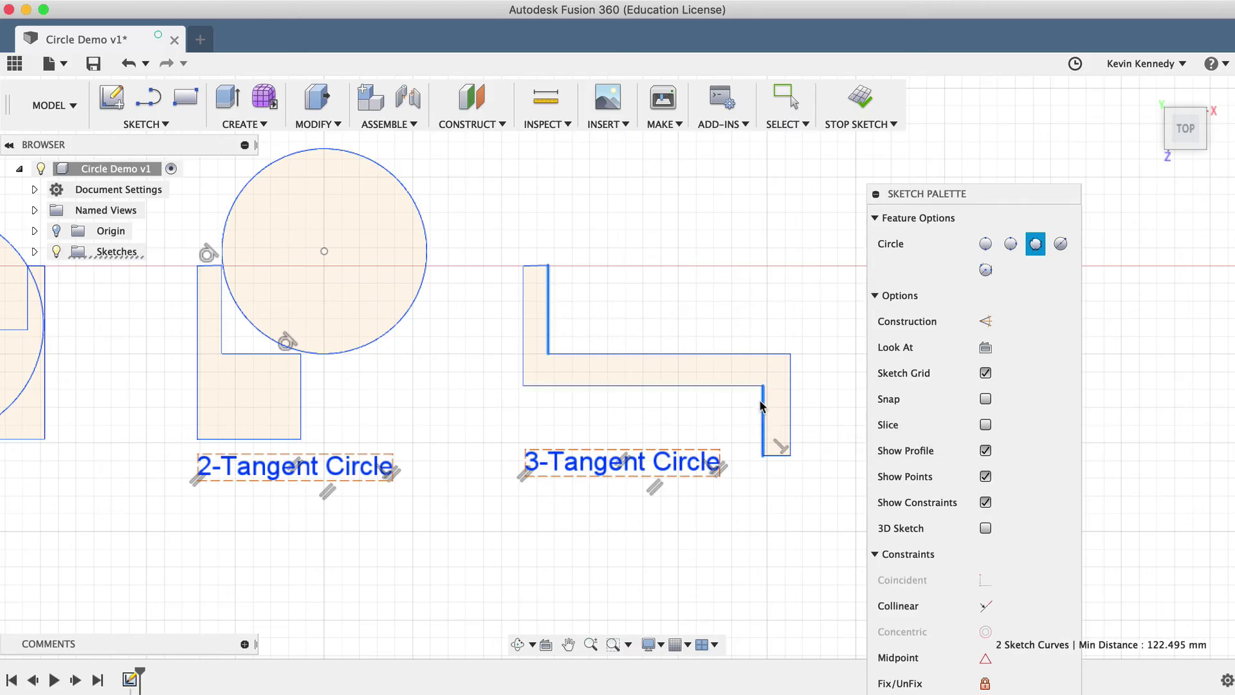
{"action": "left_click", "coordinate": [677, 354]}
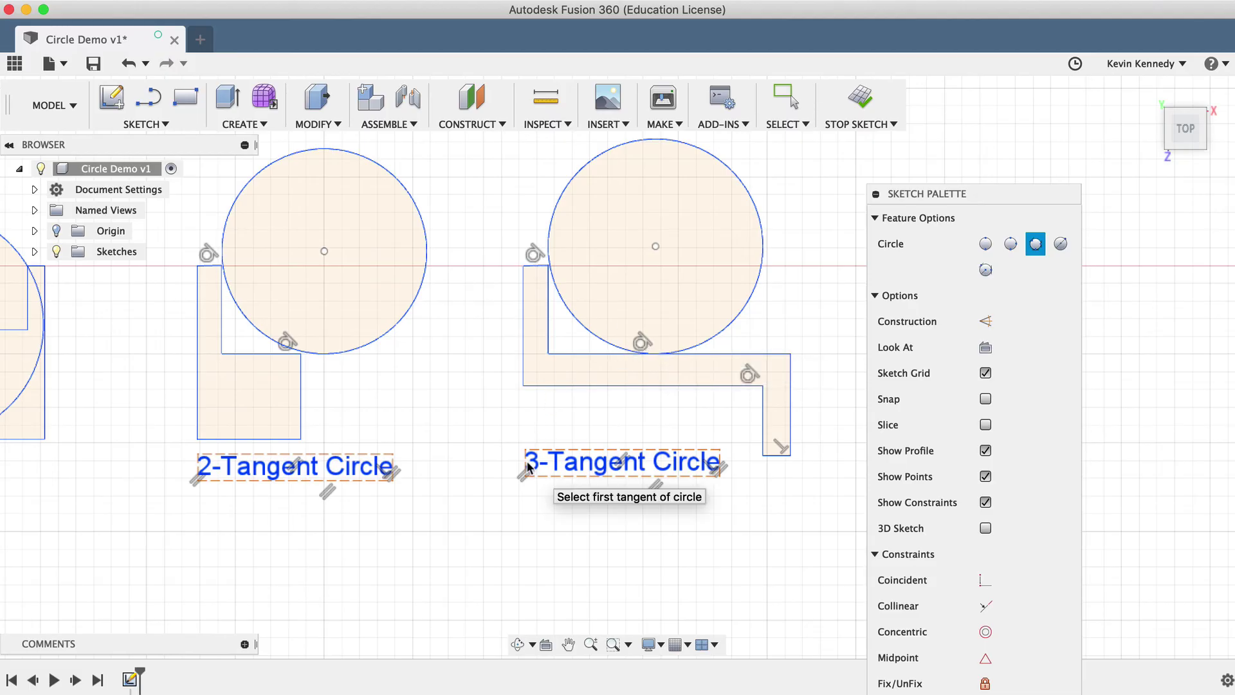
Step: Collapse the sketch palette to clear the view of all five circle profiles and exit the 3-Tangent Circle command
{"action": "scroll", "coordinate": [526, 461], "scroll_direction": "down", "scroll_amount": 3}
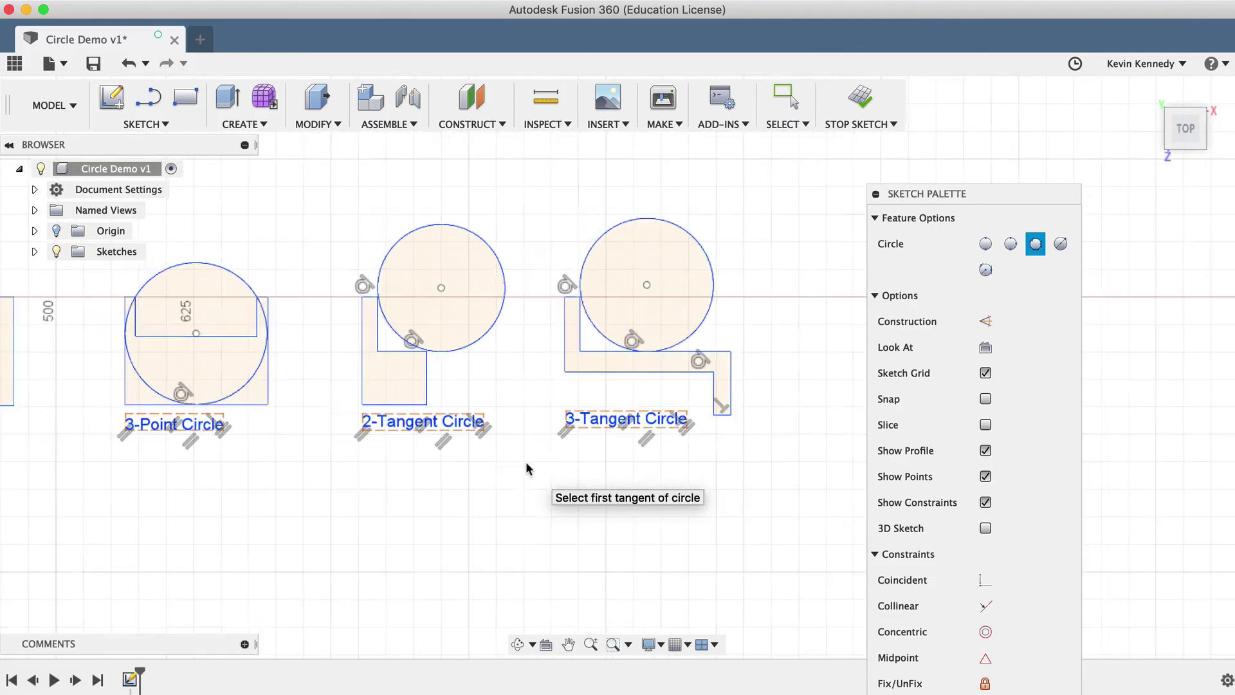
{"action": "scroll", "coordinate": [526, 462], "scroll_direction": "left", "scroll_amount": 5}
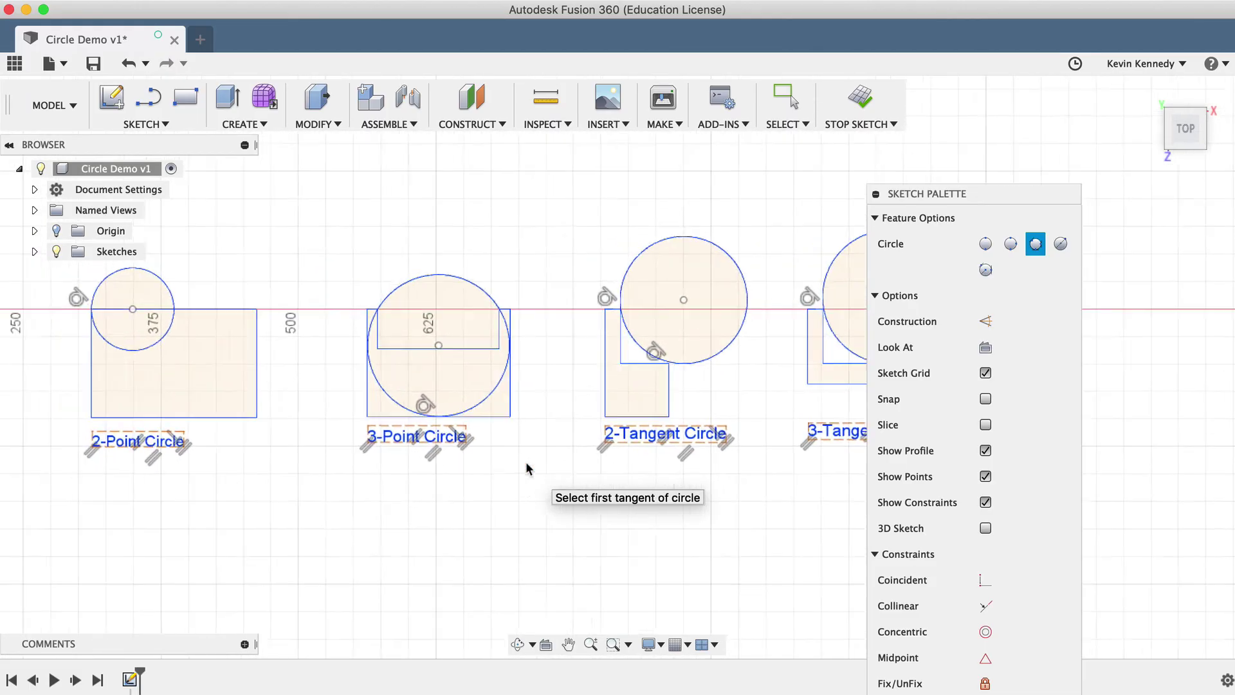
{"action": "left_click", "coordinate": [877, 194]}
{"action": "scroll", "coordinate": [667, 230], "scroll_direction": "left", "scroll_amount": 5}
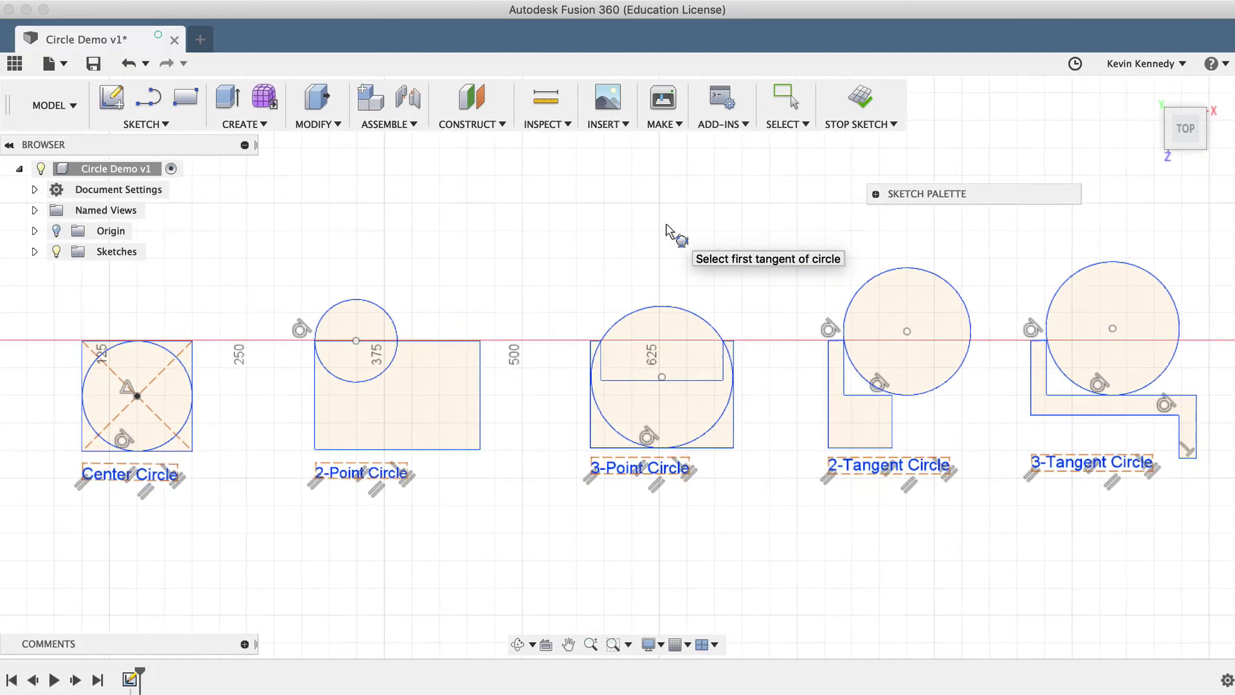
{"action": "scroll", "coordinate": [667, 229], "scroll_direction": "right", "scroll_amount": 1}
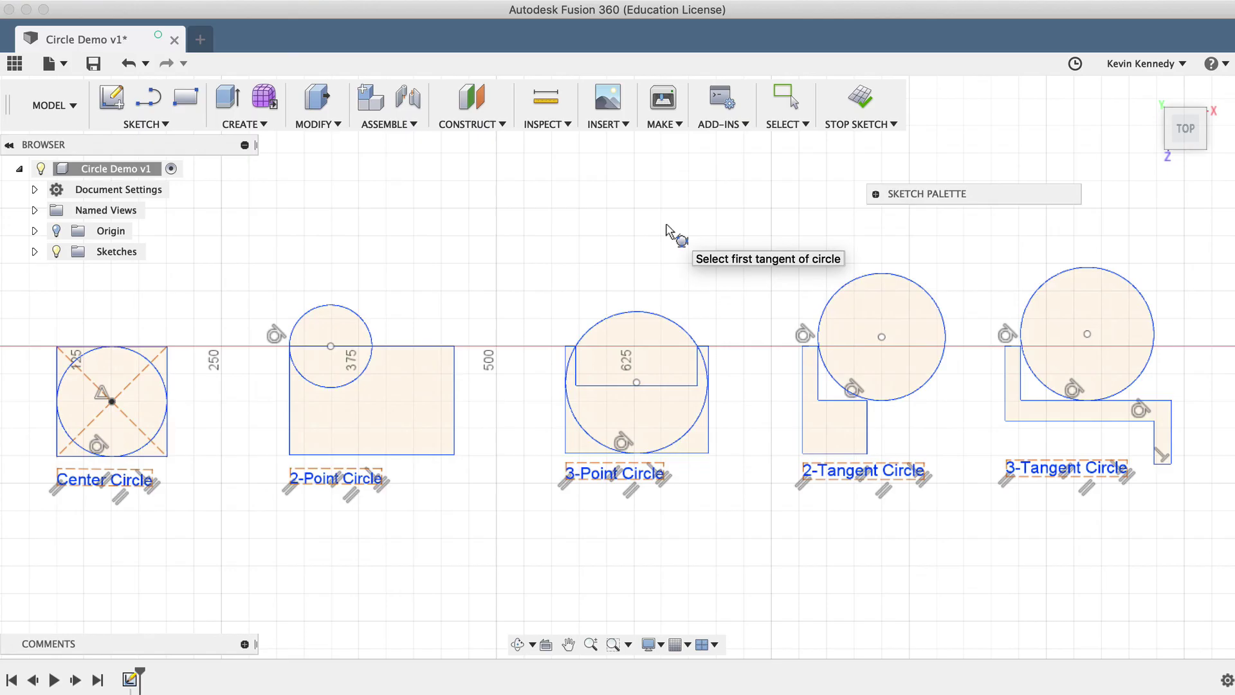
{"action": "key", "text": "Escape"}
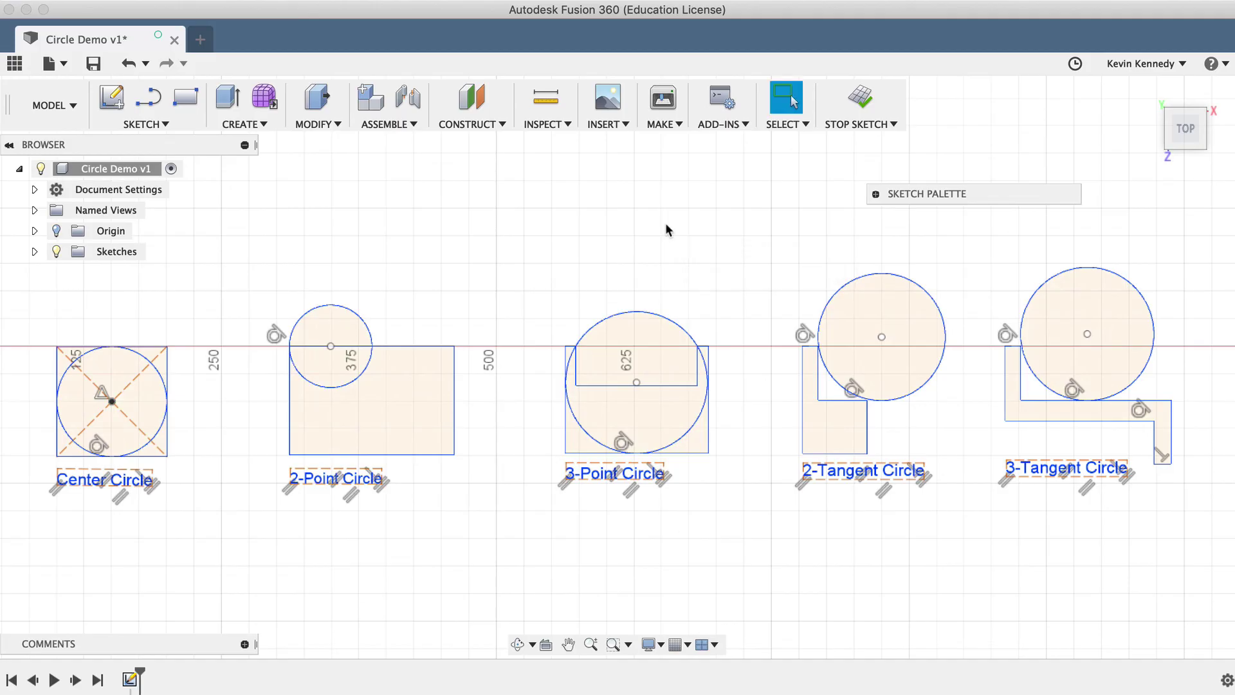